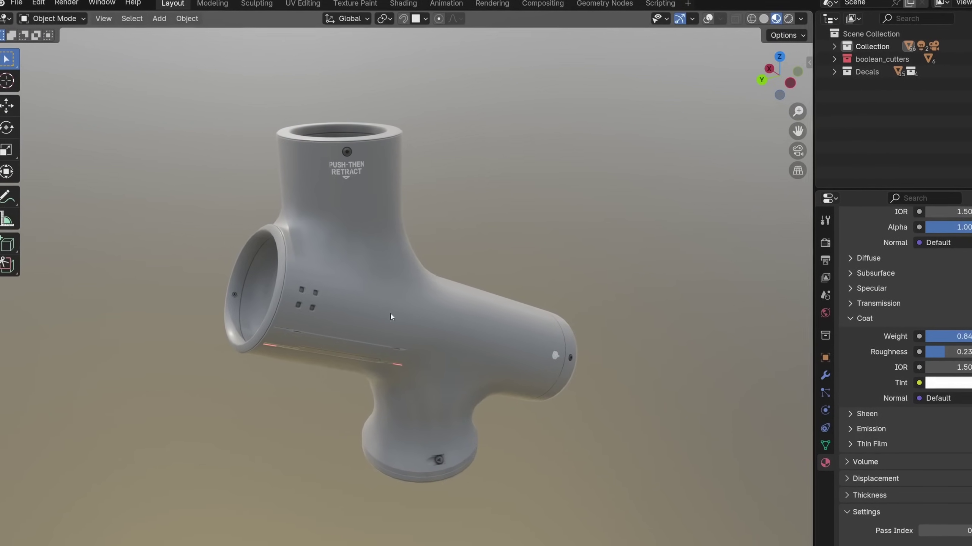
# Inspect the existing pipe's wireframe, then add a cylinder at the origin
pyautogui.hotkey('shift', 'alt', 'z')
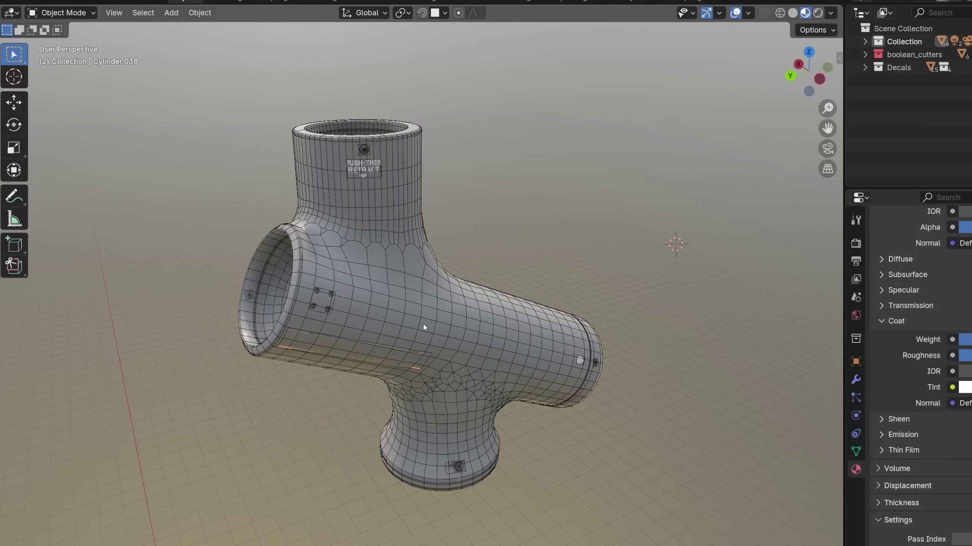
pyautogui.moveTo(423, 323); pyautogui.dragTo(476, 309, button='middle')
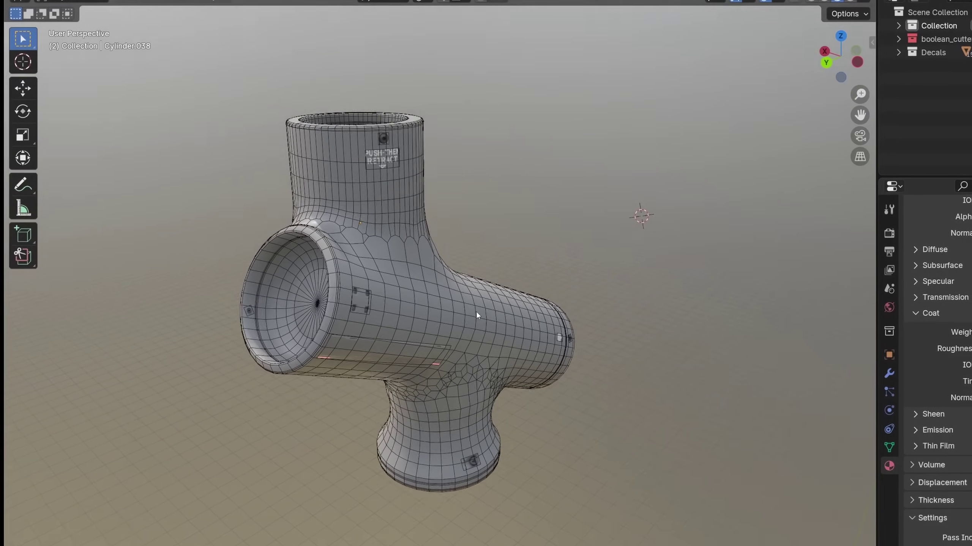
pyautogui.hotkey('shift', 'alt', 'z')
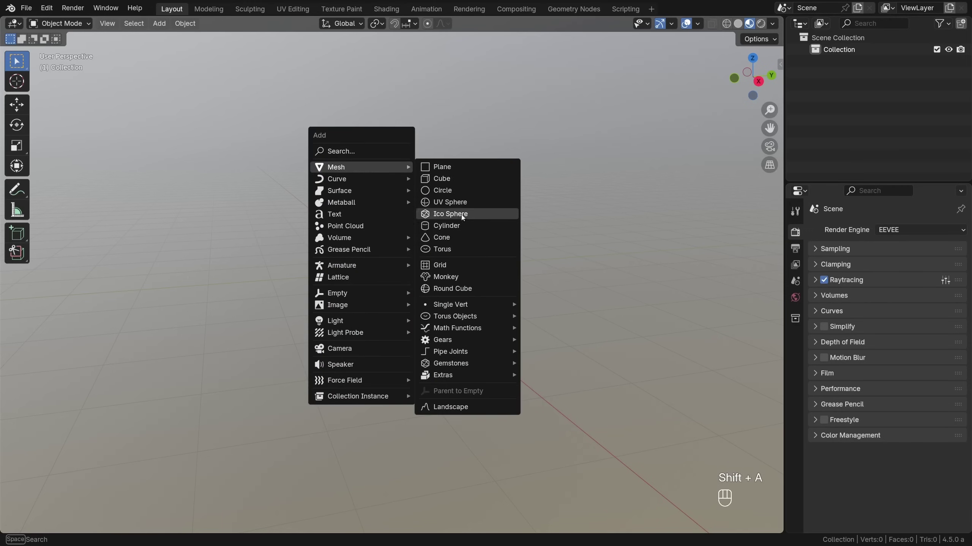
pyautogui.click(462, 226)
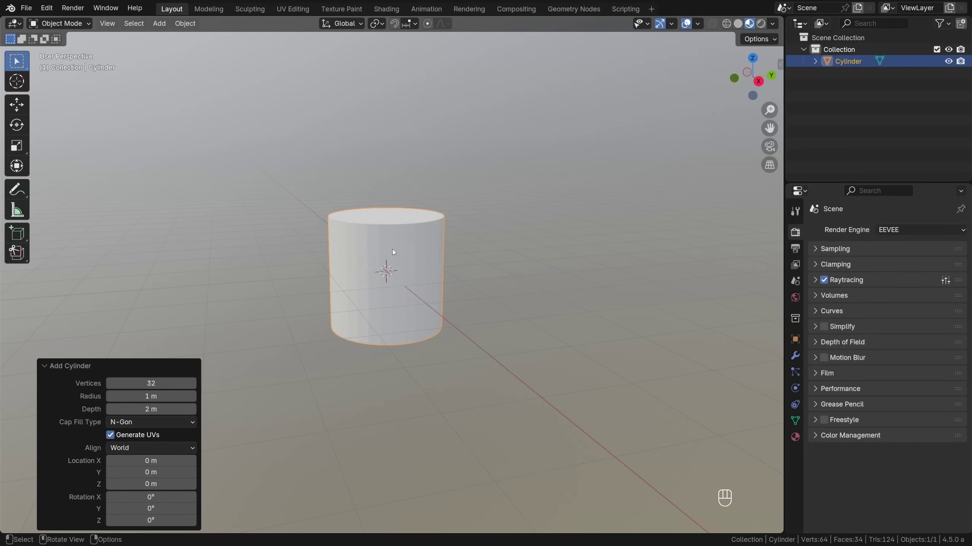
# Give the cylinder a new dark grey material with slightly higher roughness and some coat weight
pyautogui.click(795, 437)
pyautogui.click(854, 278)
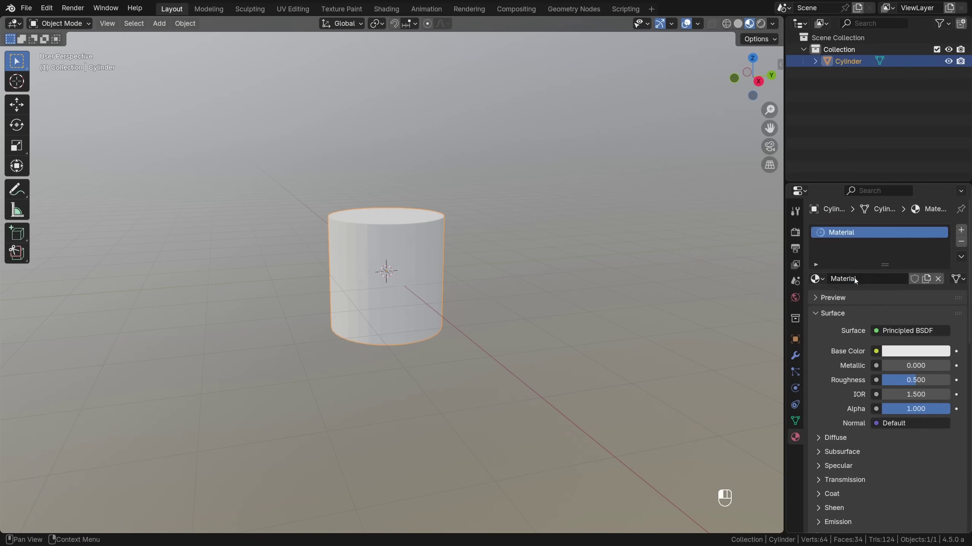
pyautogui.click(915, 351)
pyautogui.moveTo(940, 158); pyautogui.dragTo(941, 213)
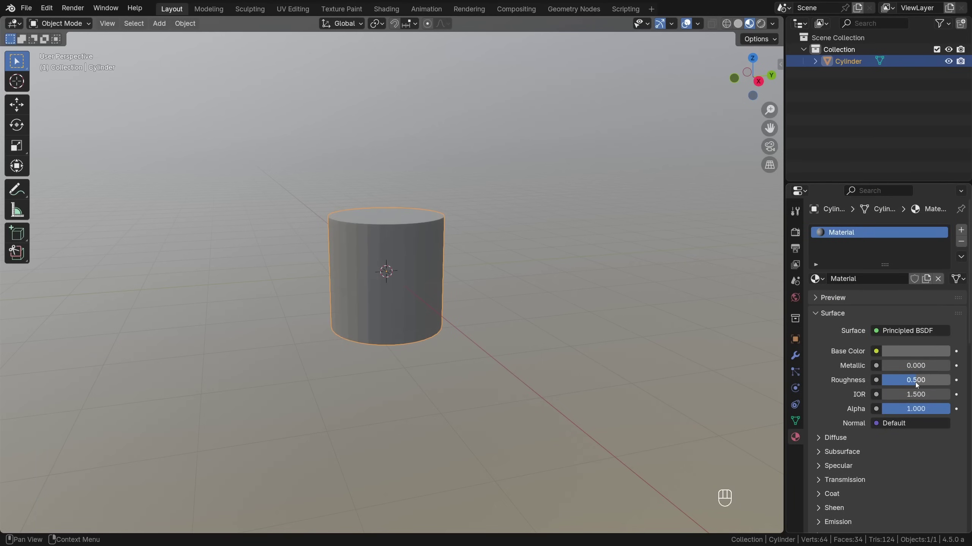
pyautogui.moveTo(916, 379); pyautogui.dragTo(921, 379)
pyautogui.click(837, 466)
pyautogui.click(837, 492)
pyautogui.scroll(-4, 848, 479)
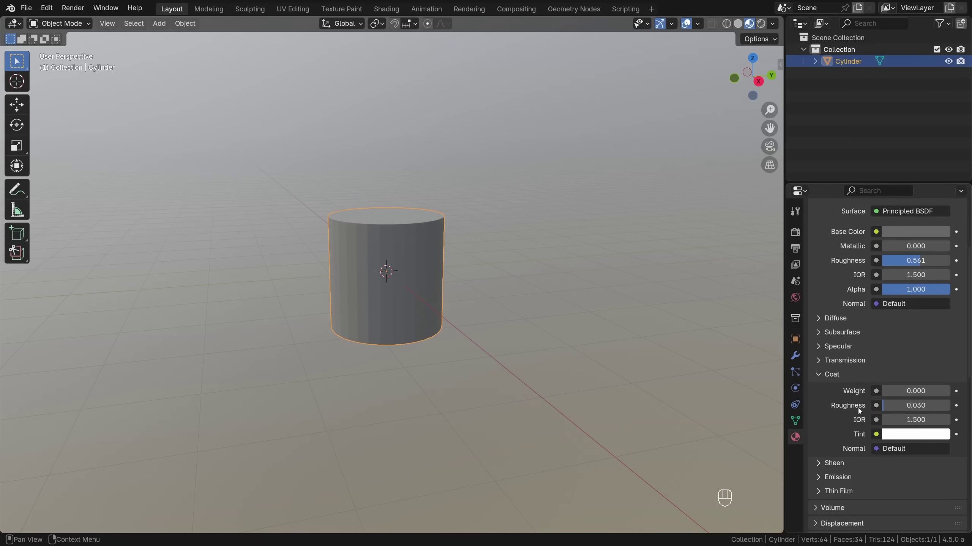
pyautogui.moveTo(894, 393)
pyautogui.mouseDown()
pyautogui.moveTo(911, 391)
pyautogui.moveTo(925, 405)
pyautogui.moveTo(900, 408)
pyautogui.mouseUp()
# Apply Shade Auto Smooth and cut ten evenly spaced edge rings into the cylinder
pyautogui.rightClick(515, 191)
pyautogui.click(494, 193)
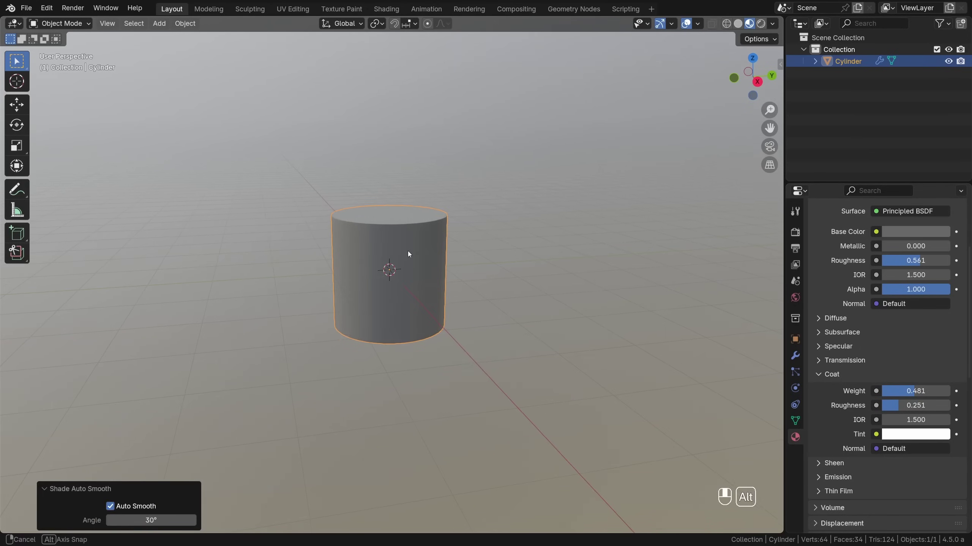
pyautogui.press('Tab')
pyautogui.hotkey('ctrl', 'r')
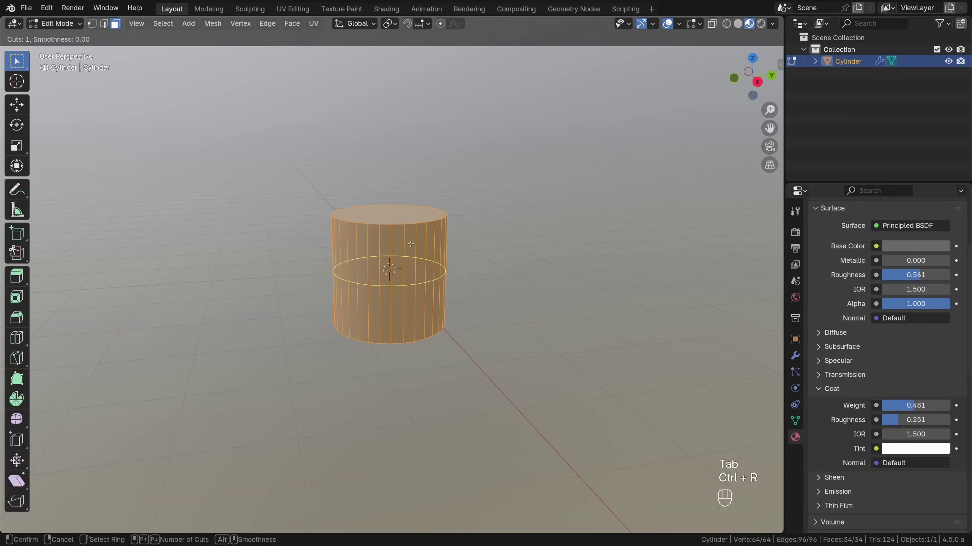
pyautogui.scroll(5, 410, 244)
pyautogui.scroll(2, 411, 244)
pyautogui.click(410, 244)
pyautogui.rightClick(360, 224)
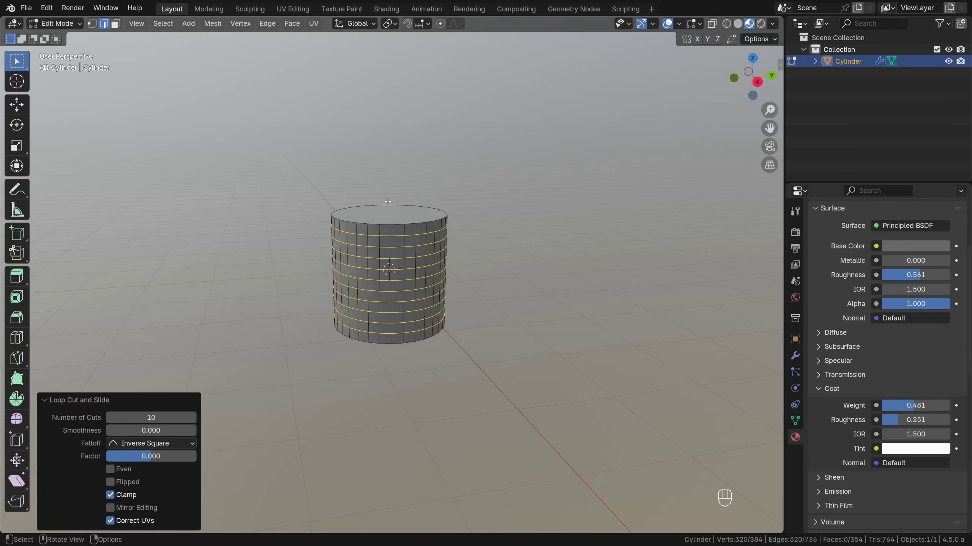
pyautogui.press('Tab')
# Rotate the cylinder 90° on X to lie flat and stretch it along Y
pyautogui.press('r')
pyautogui.press('x')
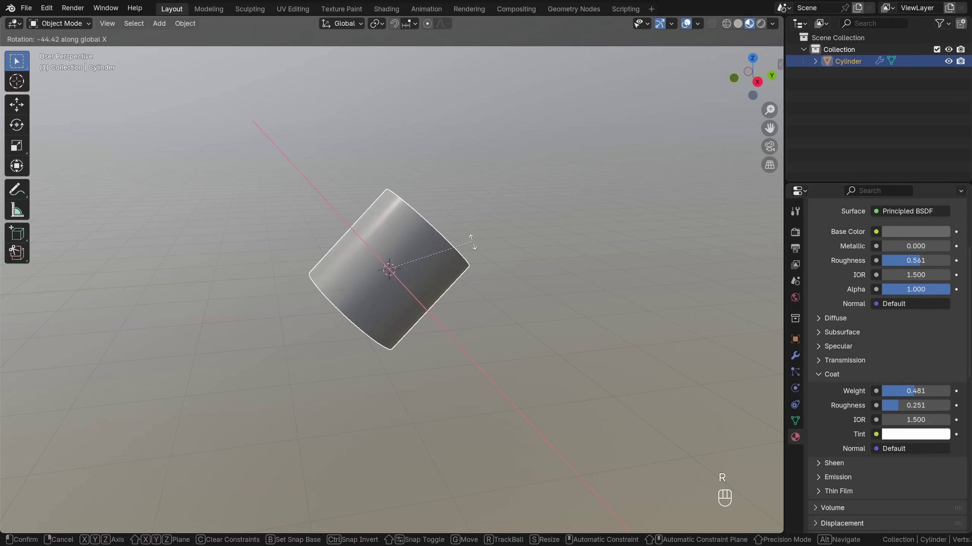
pyautogui.write('90')
pyautogui.press('Return')
pyautogui.press('s')
pyautogui.press('x')
pyautogui.press('y')
pyautogui.click(564, 238)
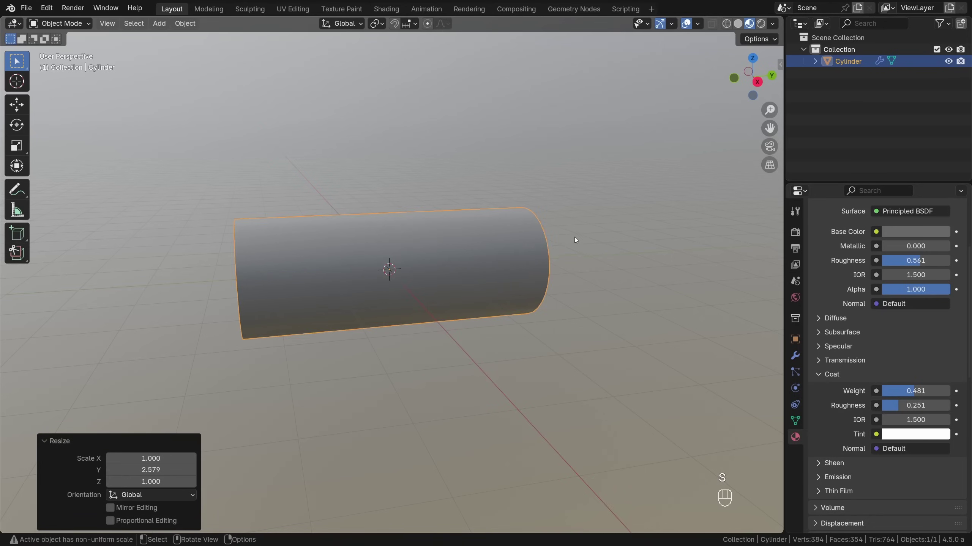
pyautogui.moveTo(565, 237); pyautogui.dragTo(504, 247, button='middle')
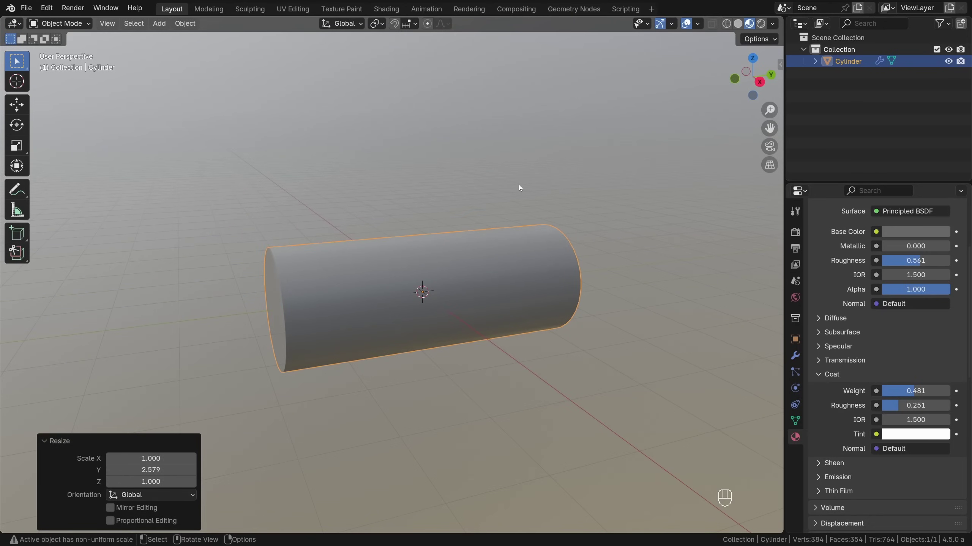
# Duplicate the pipe, stand the copy upright, lower it onto the pipe and shrink it slightly
pyautogui.hotkey('shift', 'd')
pyautogui.write('rx')
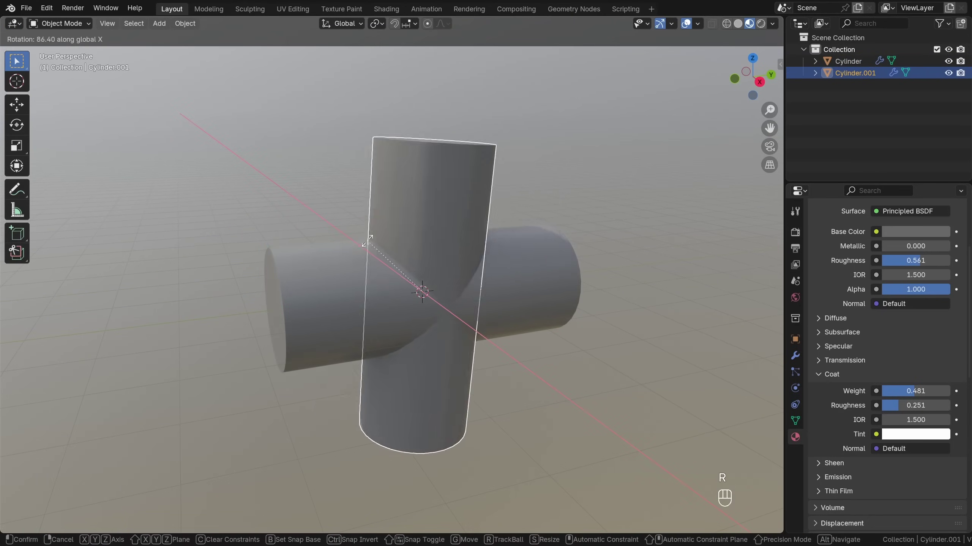
pyautogui.write('90')
pyautogui.press('Return')
pyautogui.press('g')
pyautogui.press('z')
pyautogui.press('Return')
pyautogui.press('s')
pyautogui.press('z')
pyautogui.press('g')
pyautogui.click(491, 203)
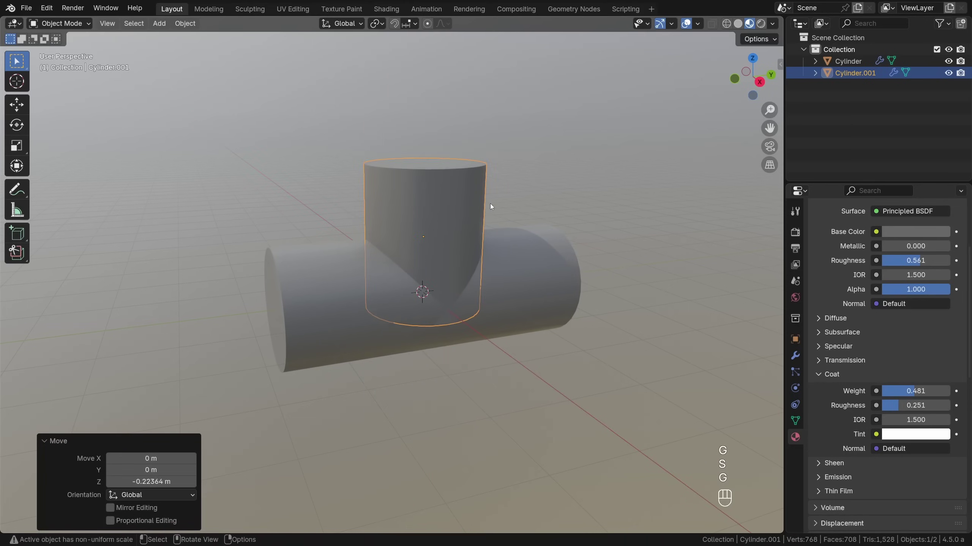
pyautogui.press('s')
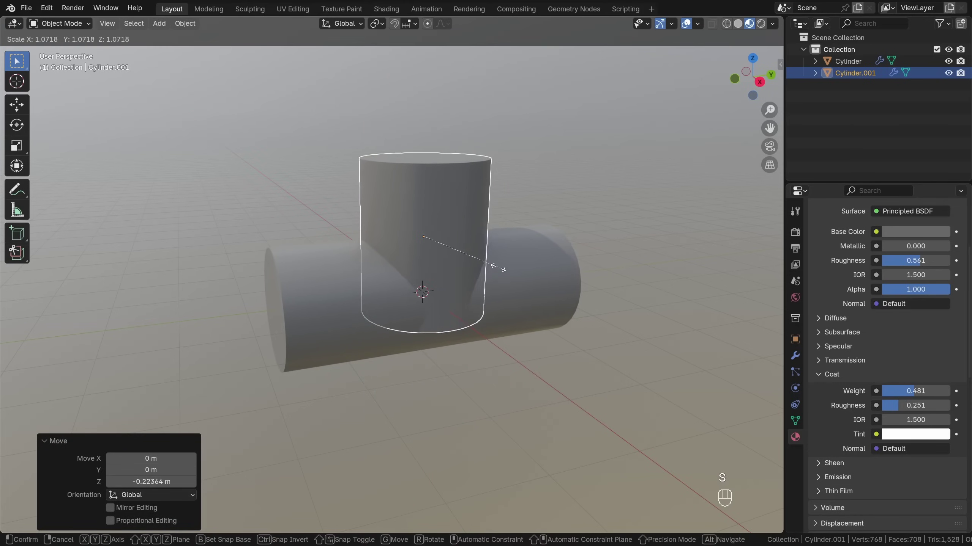
pyautogui.click(462, 295)
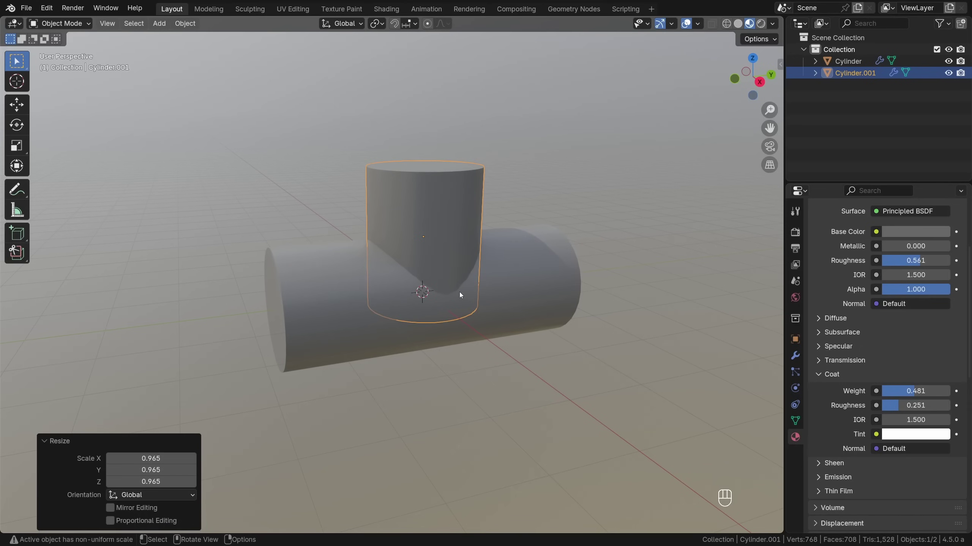
# Show the wireframe overlay, finalize the upright copy's size and select the horizontal cylinder
pyautogui.click(698, 24)
pyautogui.click(625, 233)
pyautogui.press('s')
pyautogui.click(503, 259)
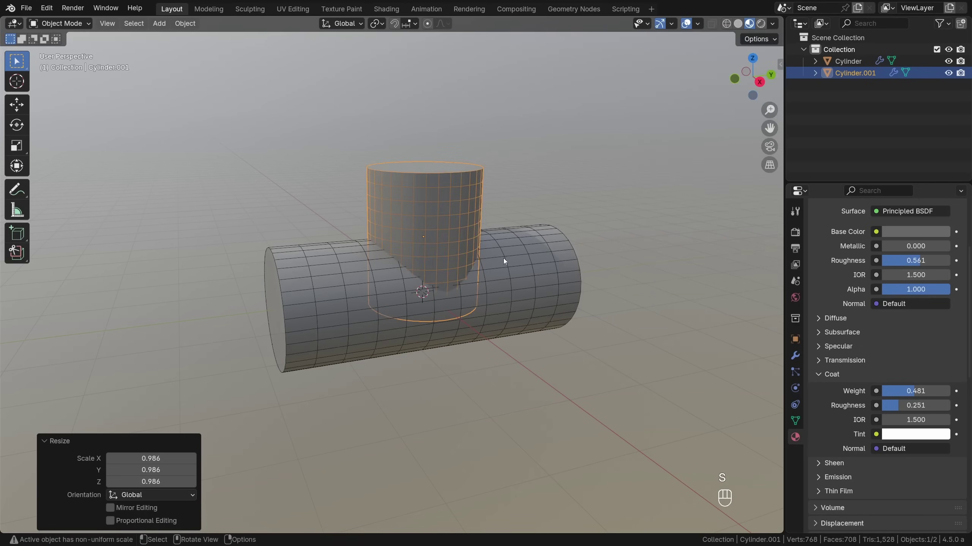
pyautogui.scroll(3, 442, 293)
pyautogui.scroll(-3, 438, 299)
pyautogui.click(514, 231)
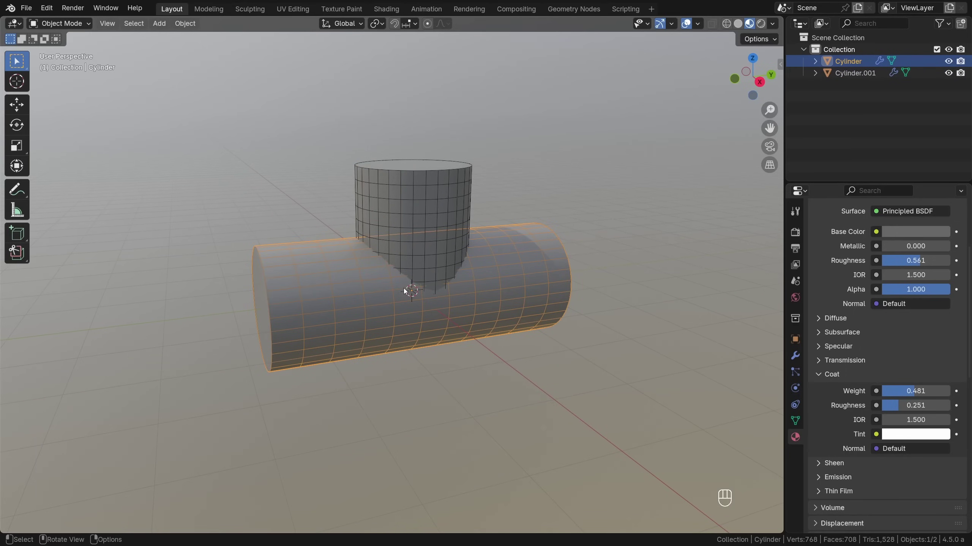
# Add several edge rings to the horizontal cylinder on both sides of the junction
pyautogui.press('Tab')
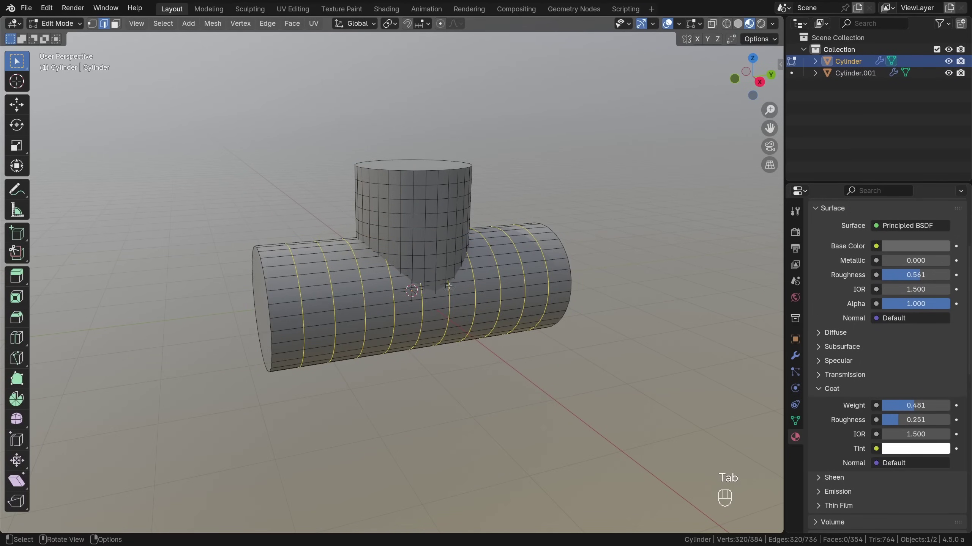
pyautogui.hotkey('ctrl', 'r')
pyautogui.click(403, 282)
pyautogui.rightClick(402, 283)
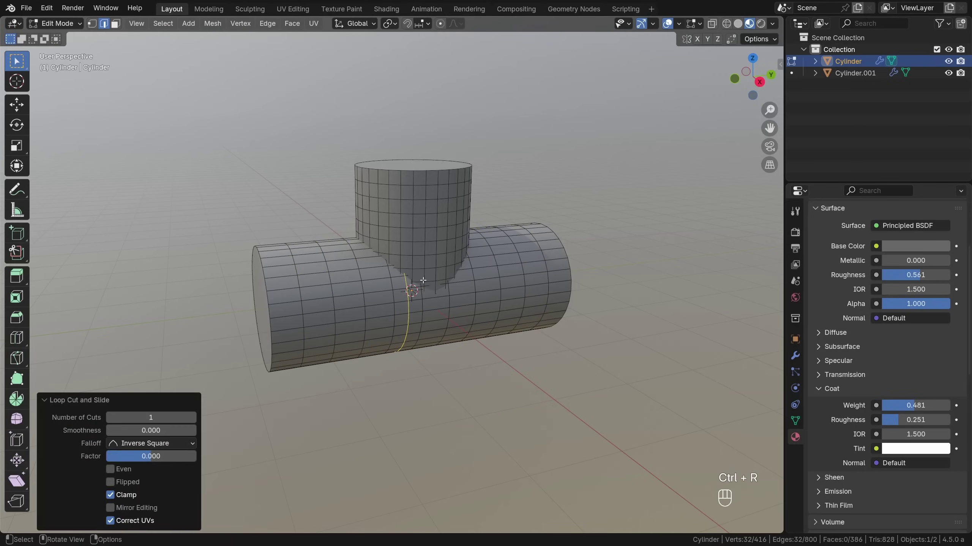
pyautogui.hotkey('ctrl', 'r')
pyautogui.hotkey('ctrl', 'r')
pyautogui.click(433, 283)
pyautogui.hotkey('ctrl', 'r')
pyautogui.click(478, 281)
pyautogui.hotkey('ctrl', 'r')
pyautogui.click(379, 275)
pyautogui.hotkey('ctrl', 'r')
pyautogui.rightClick(387, 273)
pyautogui.hotkey('ctrl', 'r')
pyautogui.hotkey('ctrl', 'r')
pyautogui.click(505, 289)
pyautogui.rightClick(413, 285)
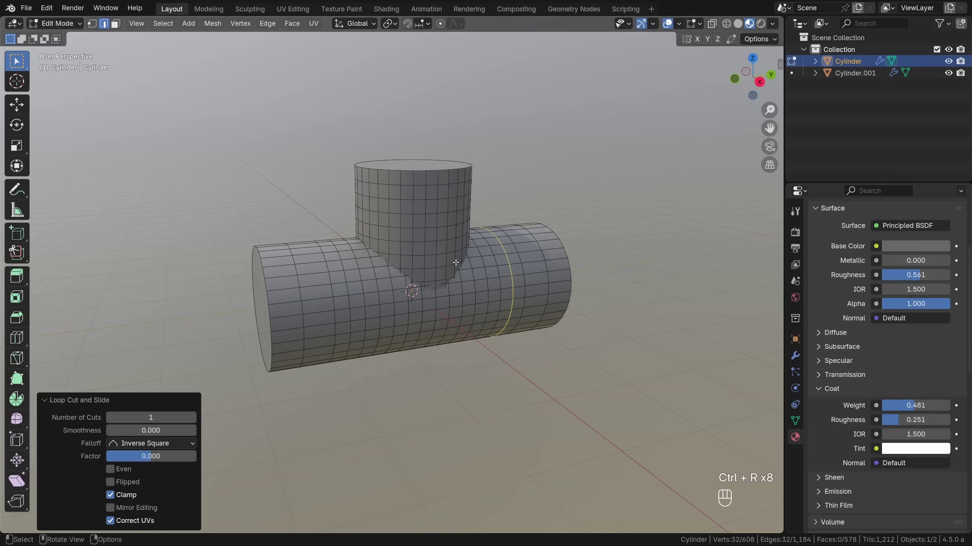
pyautogui.press('Tab')
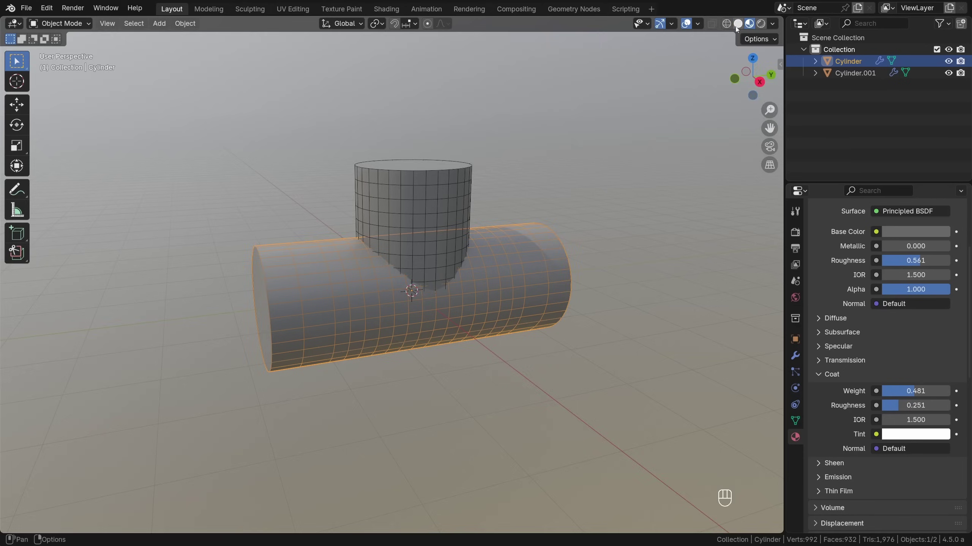
# Turn on X-ray and check the upright Cylinder.001's vertical position, leaving it in place
pyautogui.click(737, 26)
pyautogui.click(455, 218)
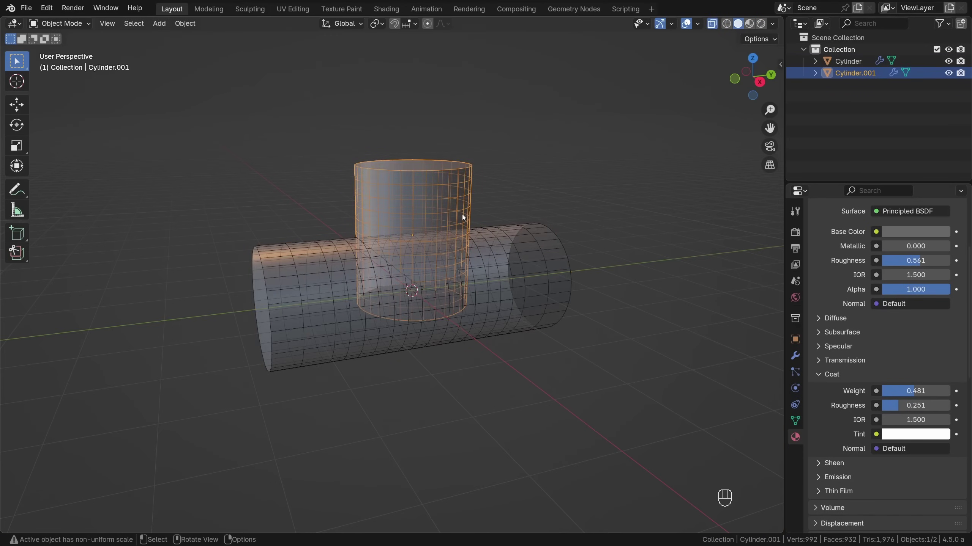
pyautogui.press('g')
pyautogui.press('z')
pyautogui.press('Escape')
# In Material Preview, add a Union Boolean modifier to the horizontal cylinder targeting Cylinder.001
pyautogui.click(748, 23)
pyautogui.click(561, 283)
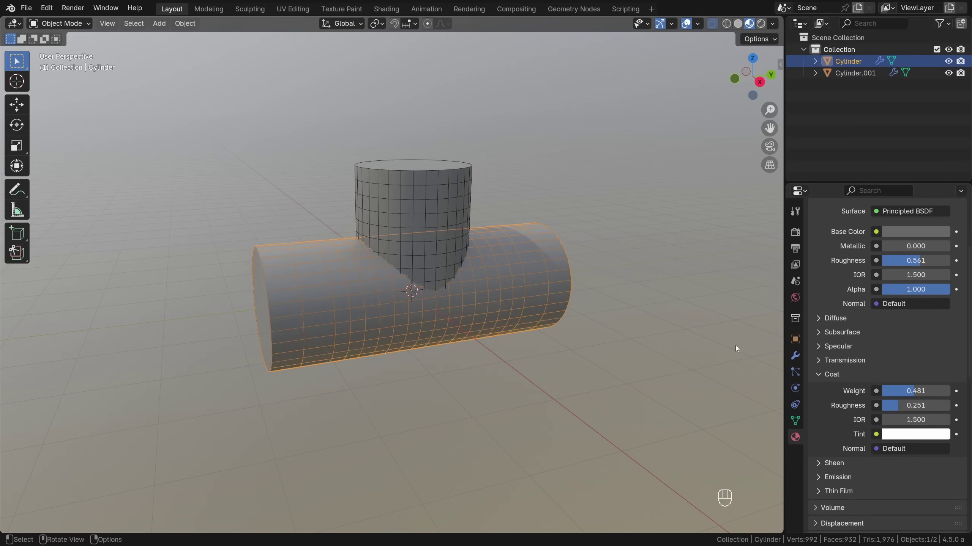
pyautogui.click(795, 355)
pyautogui.click(873, 230)
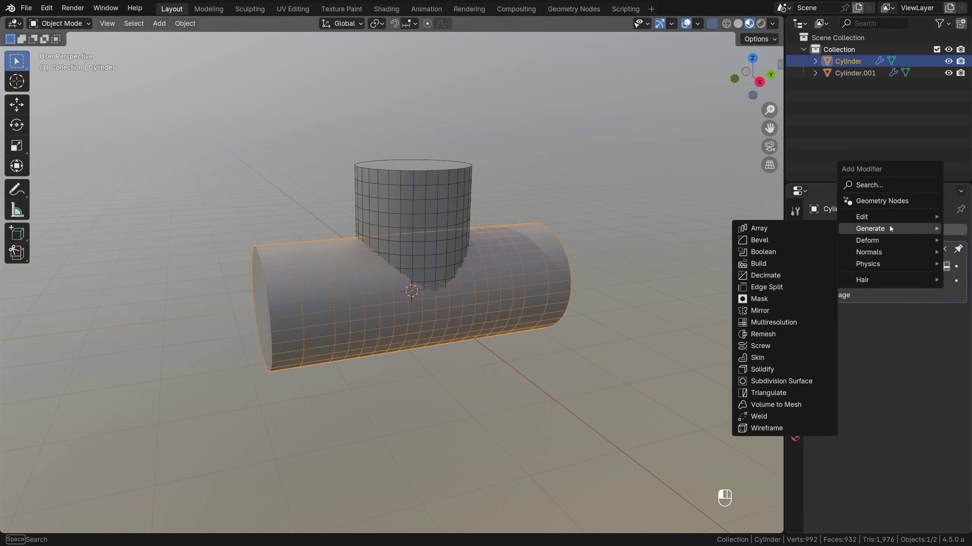
pyautogui.click(772, 253)
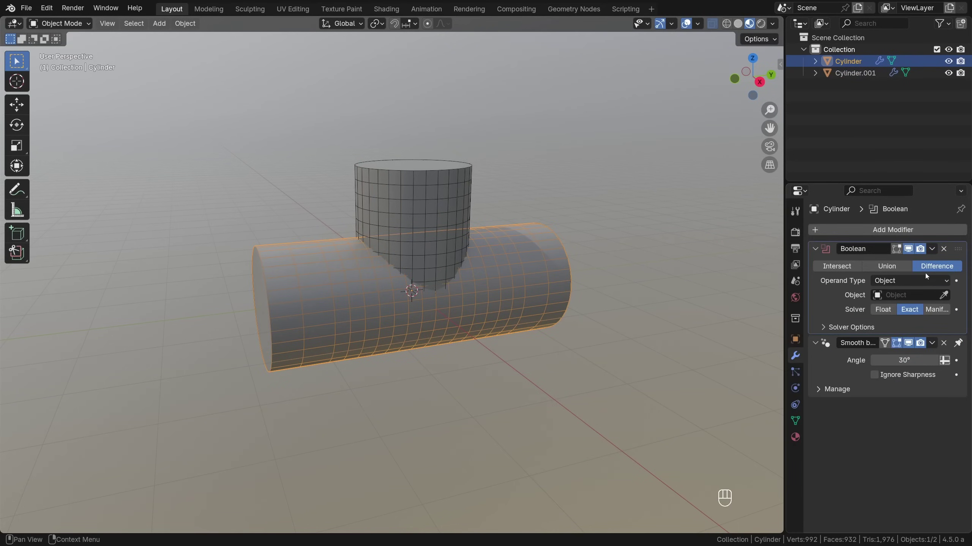
pyautogui.click(902, 268)
pyautogui.press('e')
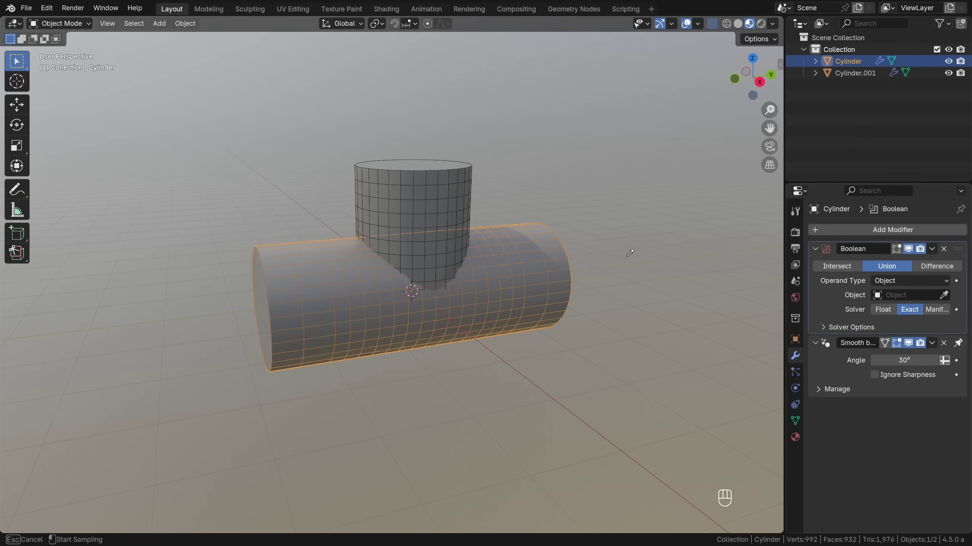
pyautogui.click(460, 202)
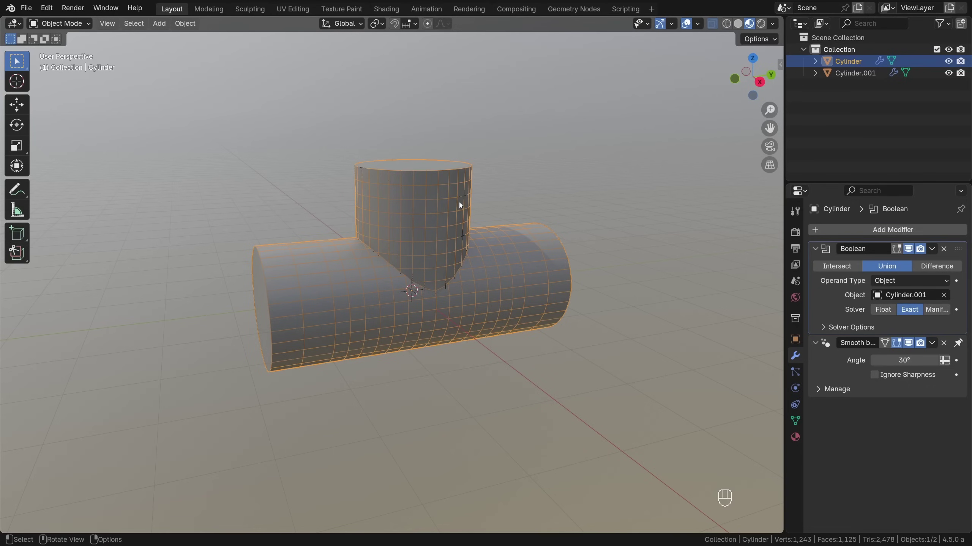
# Apply the Boolean union, then select the upright Cylinder.001 and nudge its position
pyautogui.click(932, 249)
pyautogui.click(899, 265)
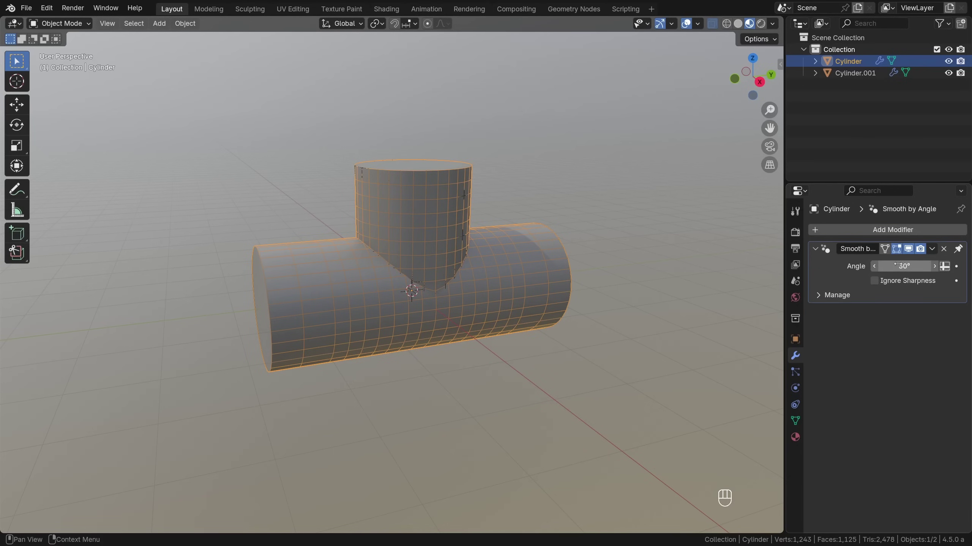
pyautogui.click(462, 197)
pyautogui.press('g')
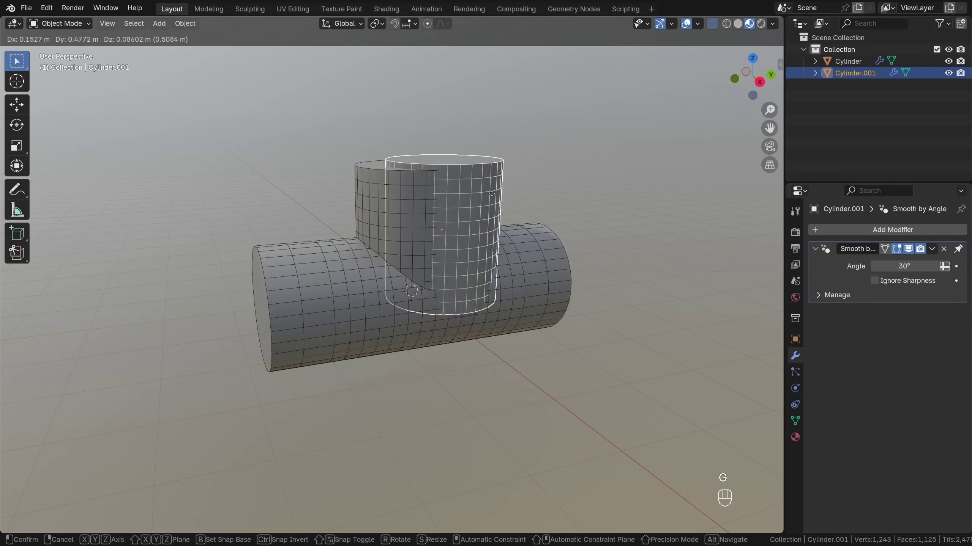
pyautogui.click(455, 197)
# Delete Cylinder.001, then apply Smooth by Angle to the fused pipe
pyautogui.press('x')
pyautogui.click(632, 188)
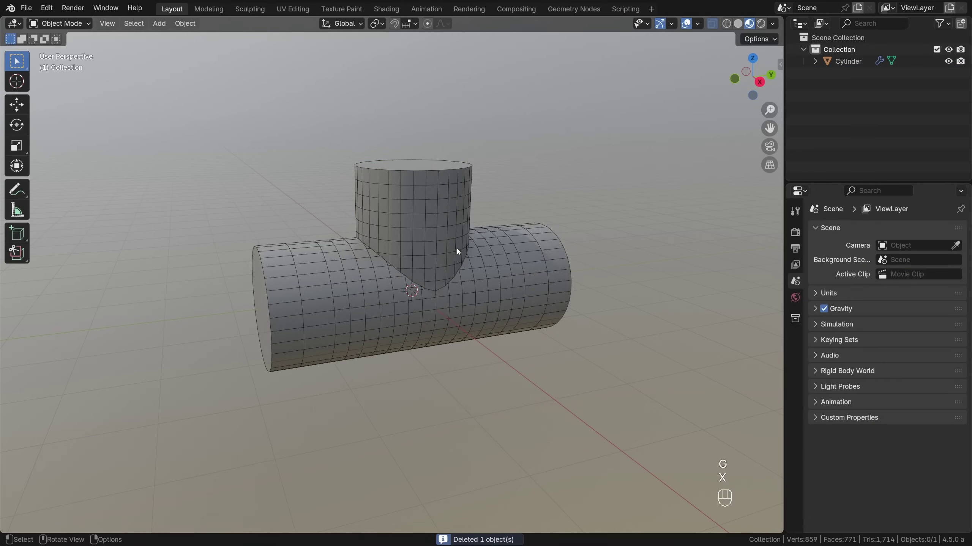
pyautogui.click(466, 255)
pyautogui.press('g')
pyautogui.click(463, 255)
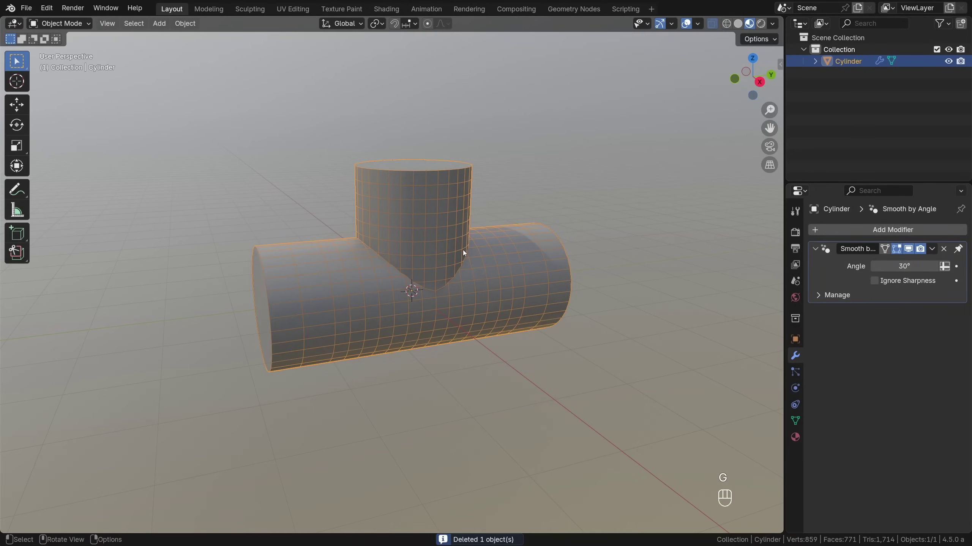
pyautogui.hotkey('alt', 'z')
pyautogui.press('g')
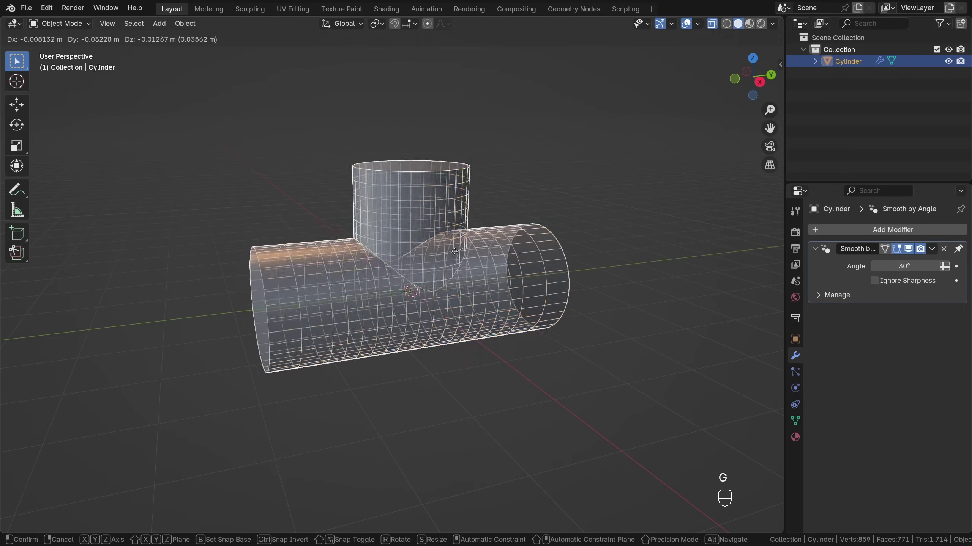
pyautogui.click(467, 262)
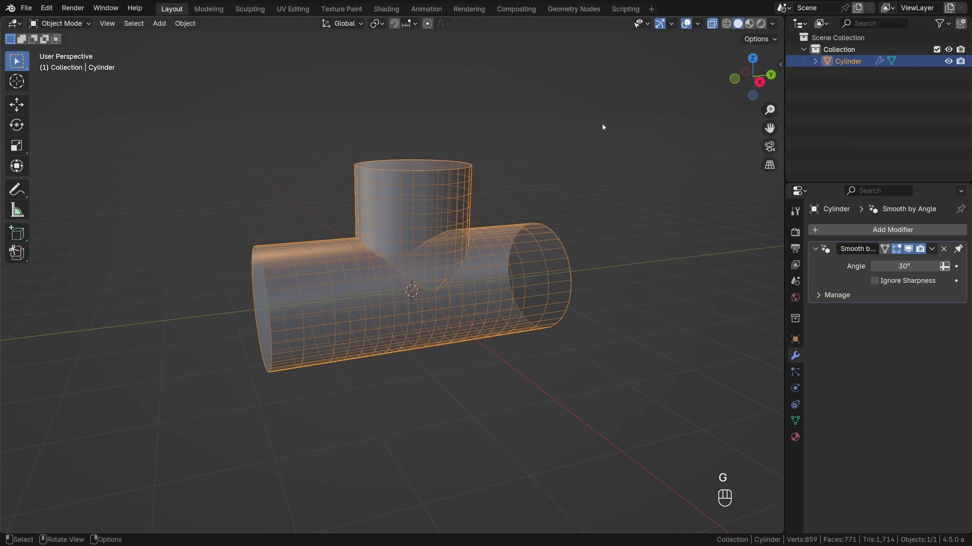
pyautogui.click(750, 23)
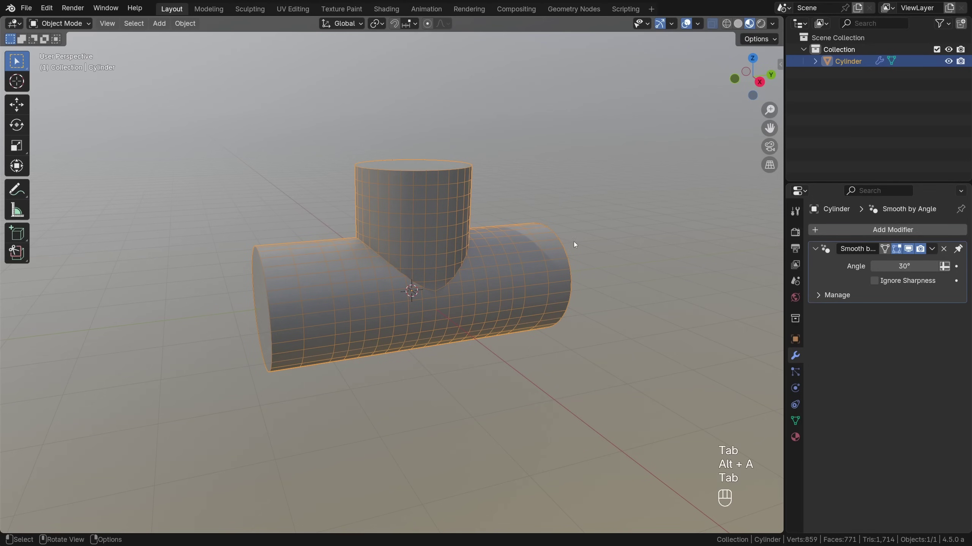
pyautogui.click(932, 249)
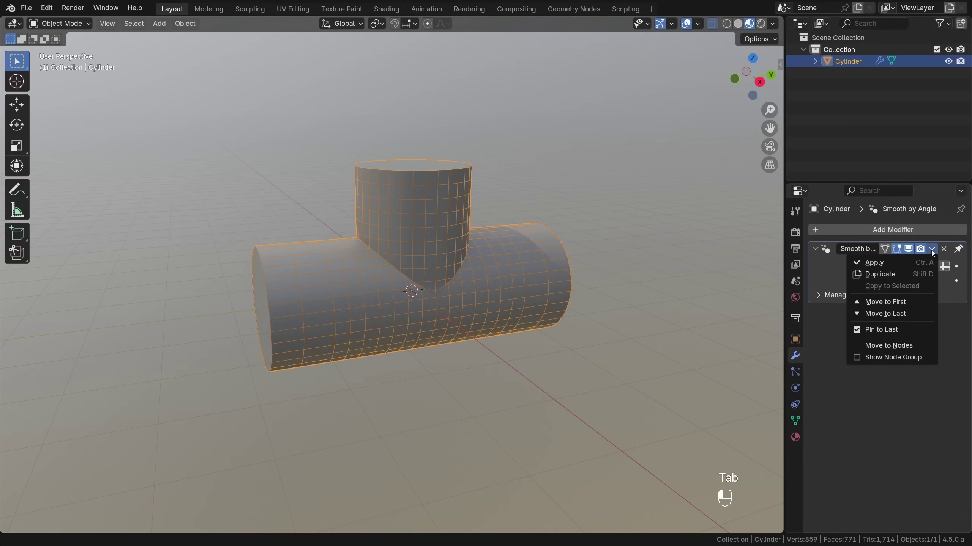
pyautogui.click(909, 262)
# Box-select the junction faces, clear their sharp edges, and hide the wireframe overlay
pyautogui.press('Tab')
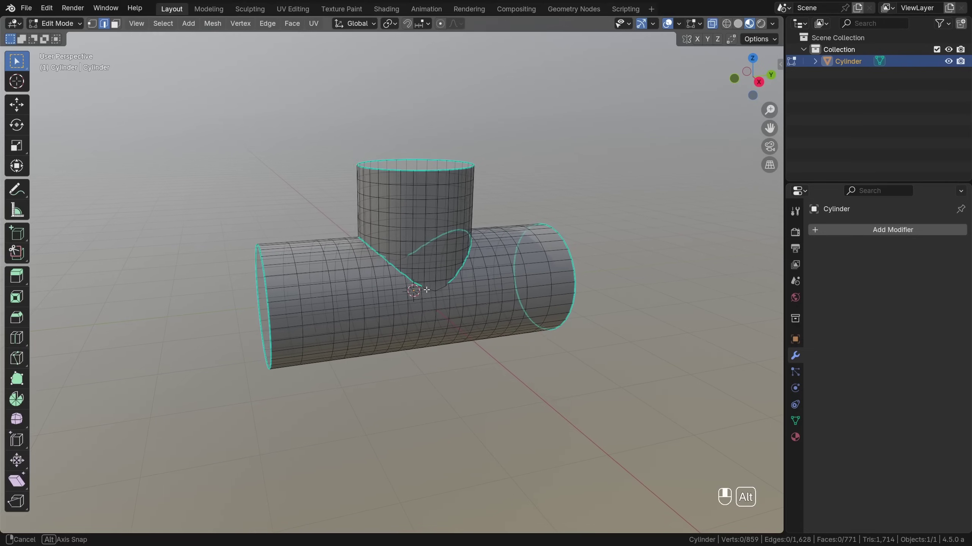
pyautogui.press('b')
pyautogui.moveTo(341, 223); pyautogui.dragTo(483, 305)
pyautogui.hotkey('alt', 'z')
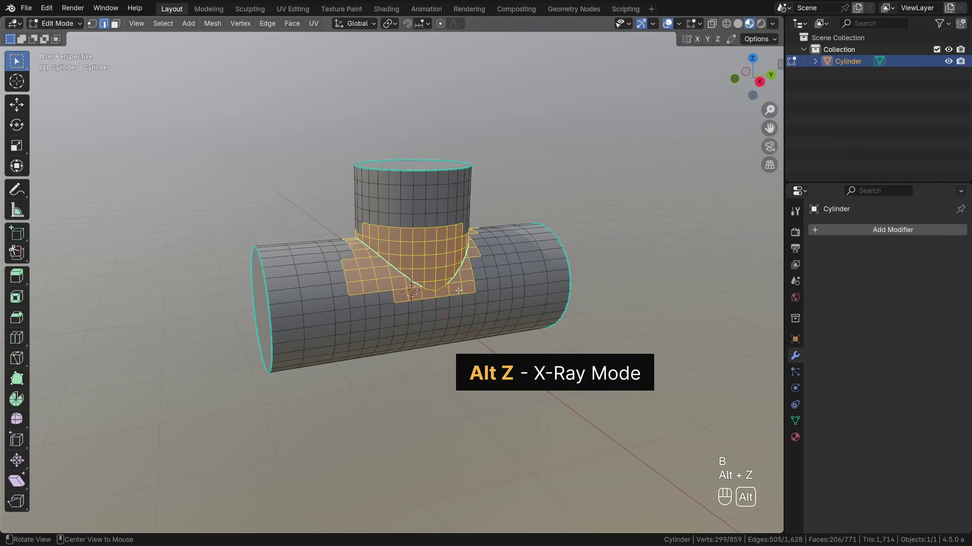
pyautogui.hotkey('alt', 'z')
pyautogui.hotkey('alt', 'z')
pyautogui.hotkey('alt', 'z')
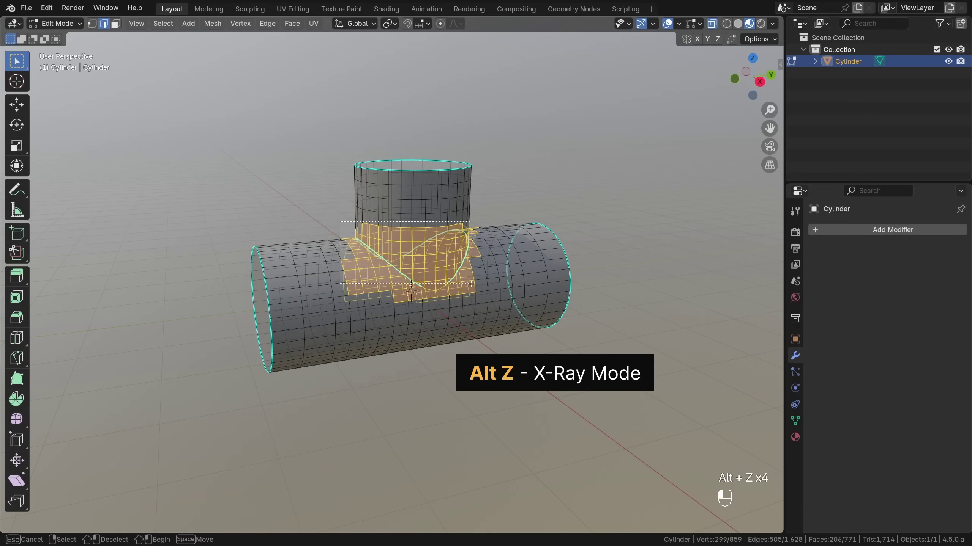
pyautogui.keyDown('ctrl'); pyautogui.moveTo(341, 224); pyautogui.dragTo(483, 304); pyautogui.keyUp('ctrl')
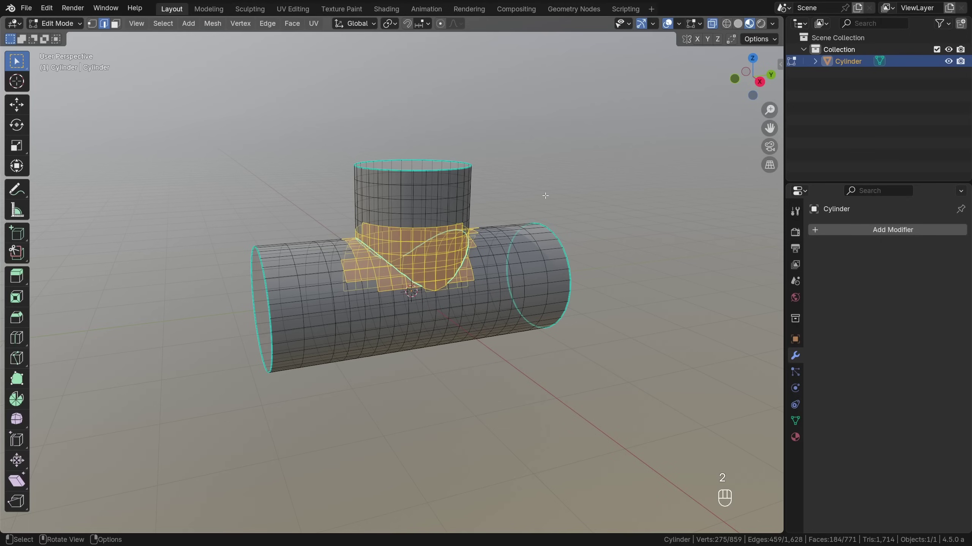
pyautogui.hotkey('ctrl', 'e')
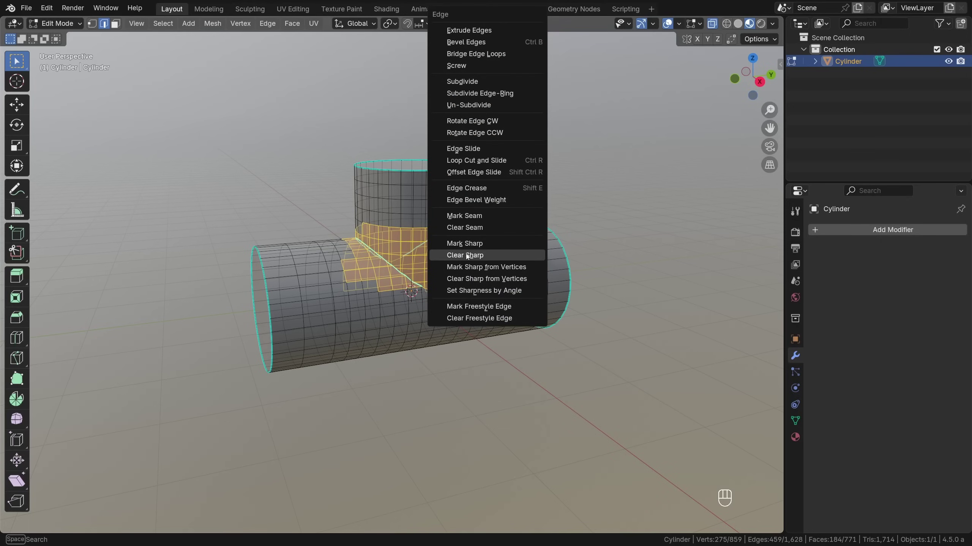
pyautogui.press('k')
pyautogui.press('Tab')
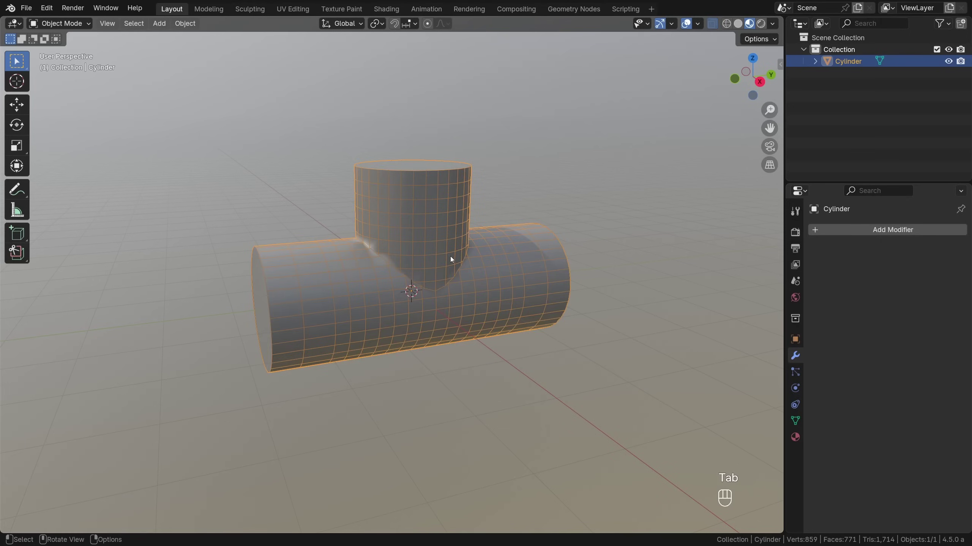
pyautogui.hotkey('alt', 'a')
pyautogui.press(';')
# Add a Remesh modifier to the fused pipe with a larger voxel size and smooth shading
pyautogui.click(368, 258)
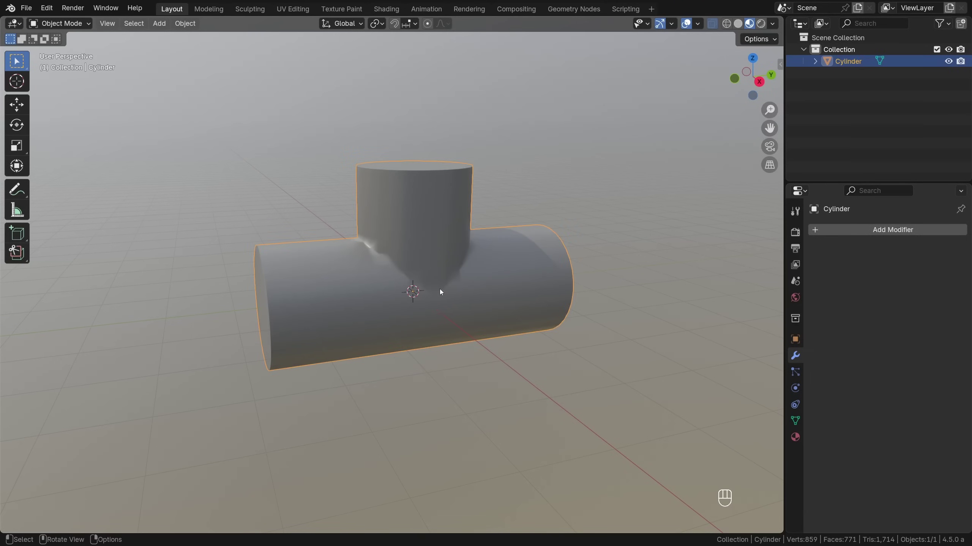
pyautogui.scroll(2, 422, 277)
pyautogui.click(843, 231)
pyautogui.moveTo(811, 231)
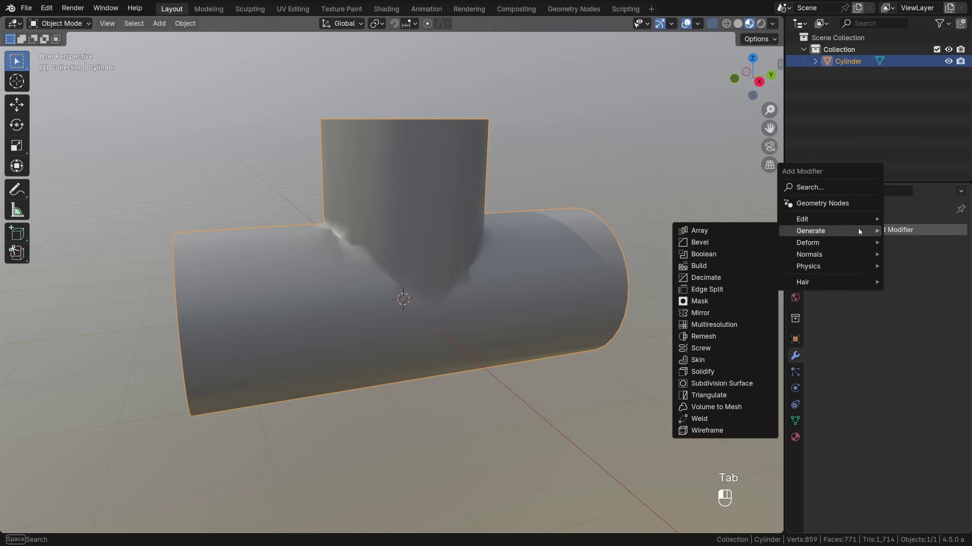
pyautogui.click(701, 339)
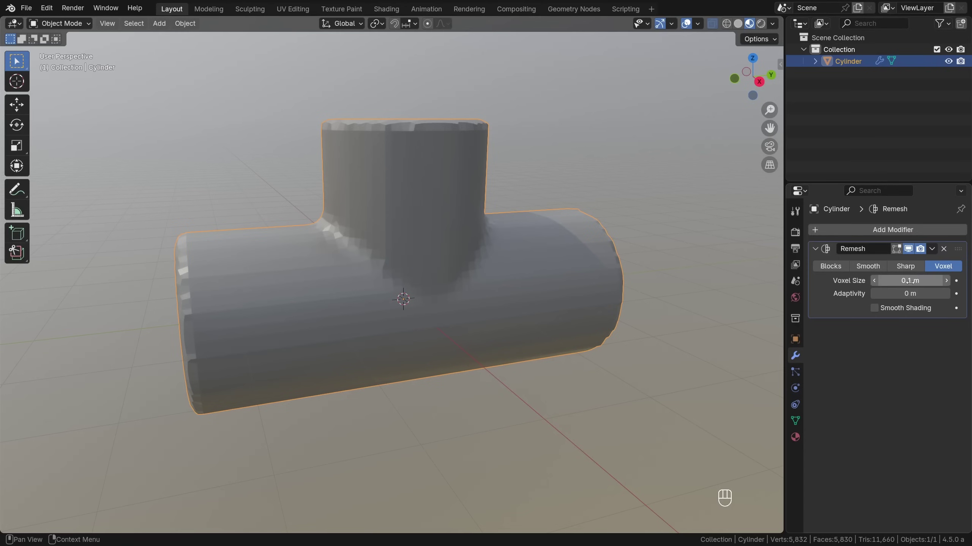
pyautogui.keyDown('shift'); pyautogui.moveTo(917, 281); pyautogui.dragTo(936, 282); pyautogui.keyUp('shift')
pyautogui.click(901, 309)
pyautogui.moveTo(473, 264); pyautogui.dragTo(253, 165, button='middle')
# Try Sharp remesh mode with octree depth 3–4, then delete the Remesh modifier
pyautogui.moveTo(911, 281)
pyautogui.keyDown('shift'); pyautogui.mouseDown()
pyautogui.moveTo(934, 281)
pyautogui.moveTo(896, 278)
pyautogui.mouseUp(); pyautogui.keyUp('shift')
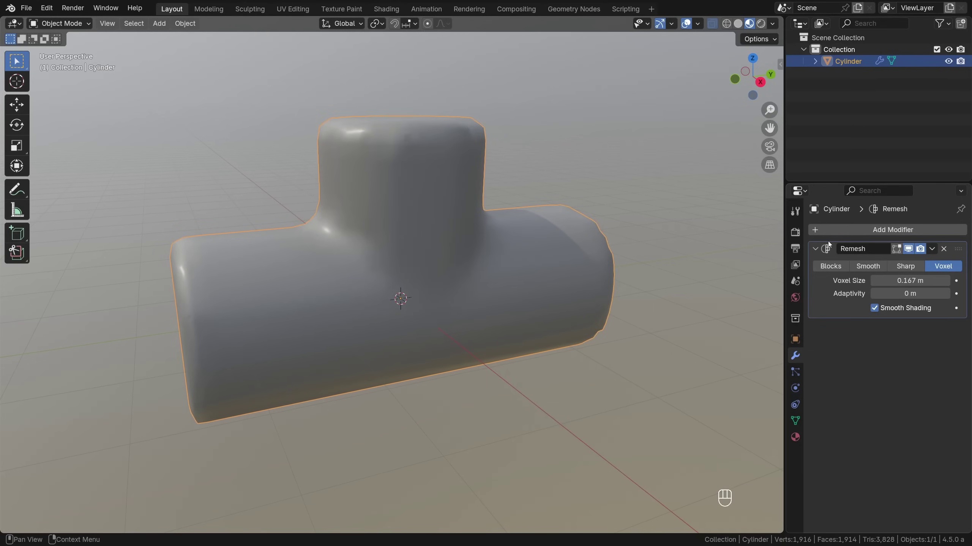
pyautogui.click(920, 268)
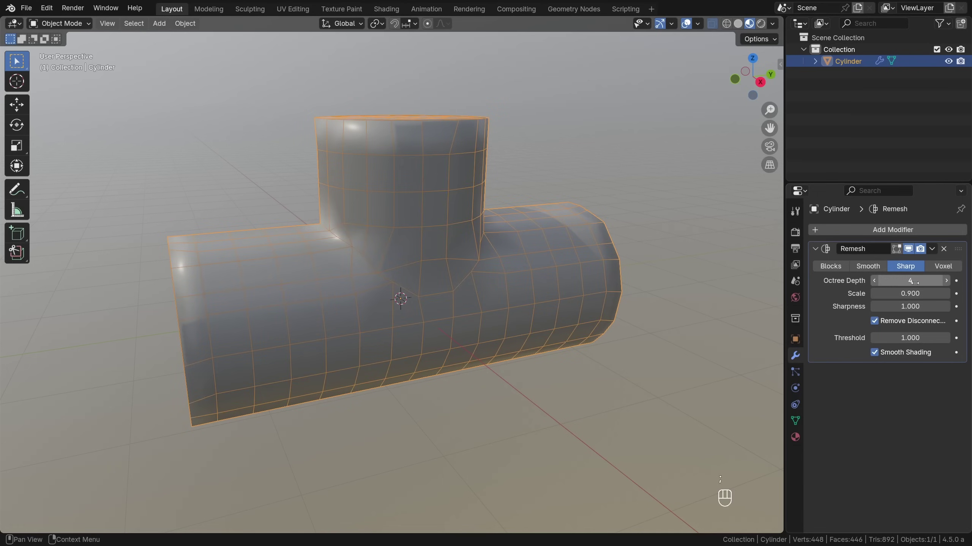
pyautogui.moveTo(913, 281); pyautogui.dragTo(888, 281)
pyautogui.click(947, 281)
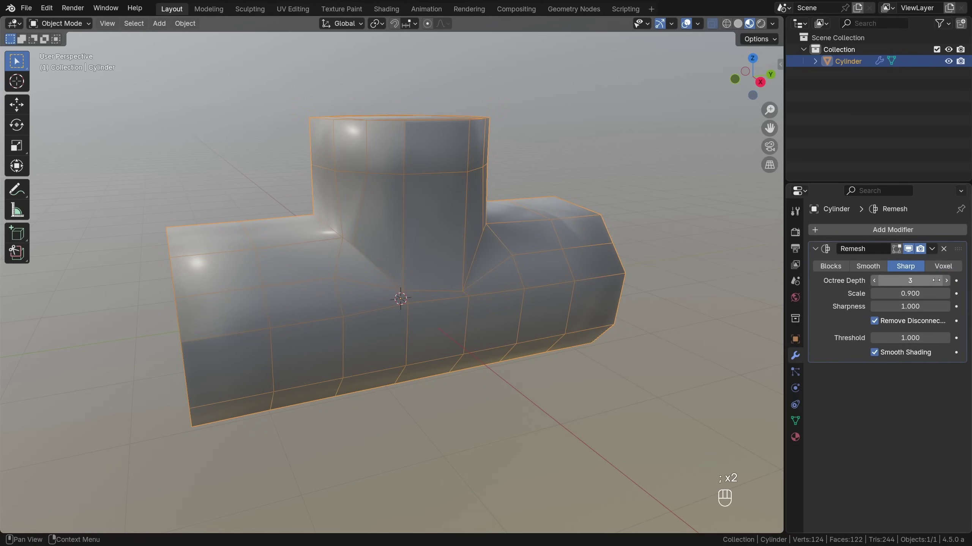
pyautogui.click(948, 280)
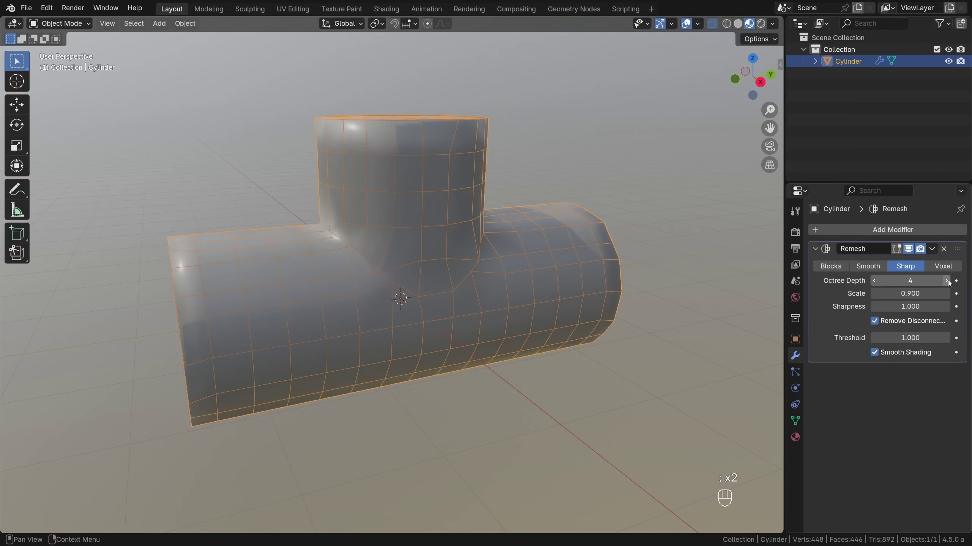
pyautogui.click(875, 280)
pyautogui.click(943, 249)
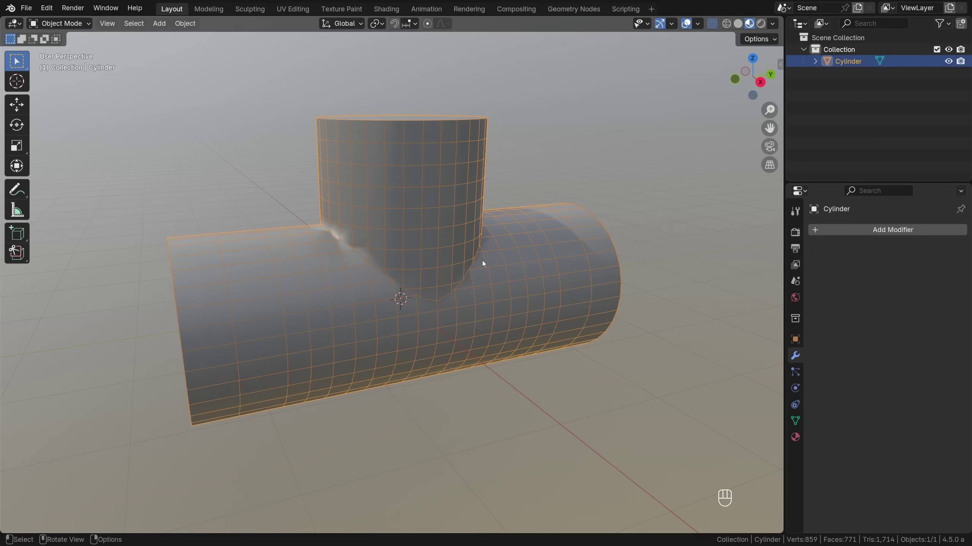
# In Edit Mode with X-ray off, start an edge path along the front of the junction seam
pyautogui.press('Tab')
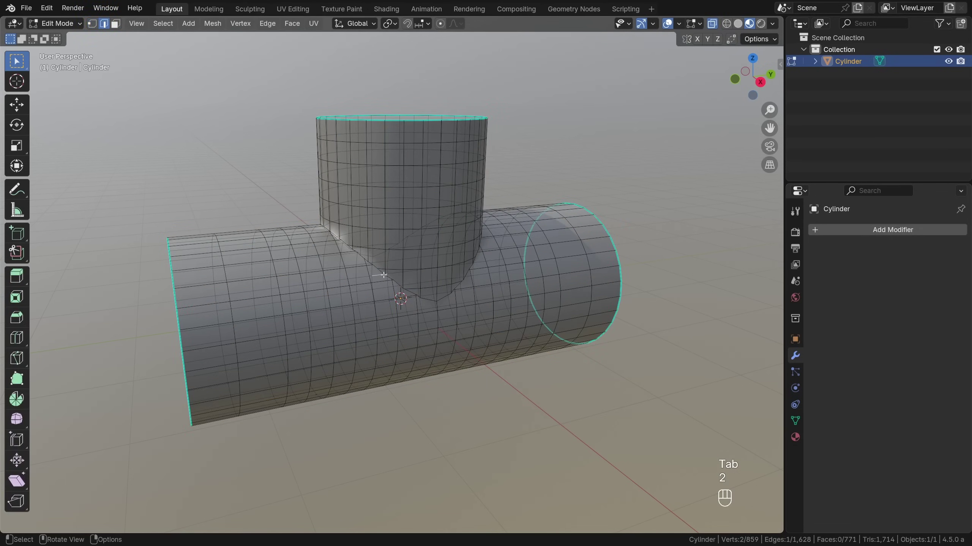
pyautogui.hotkey('alt', 'z')
pyautogui.scroll(4, 377, 278)
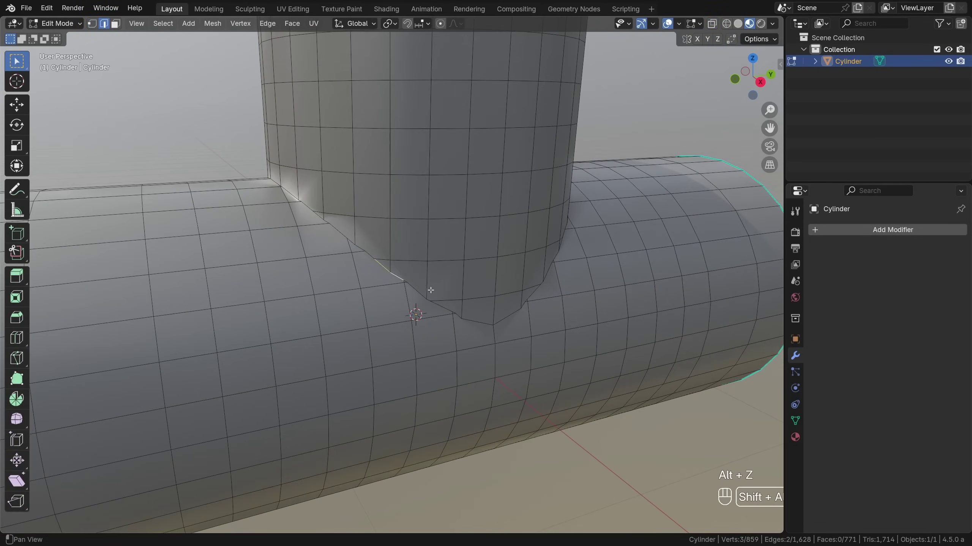
pyautogui.moveTo(412, 288); pyautogui.dragTo(347, 269, button='middle')
pyautogui.keyDown('ctrl'); pyautogui.click(398, 314); pyautogui.keyUp('ctrl')
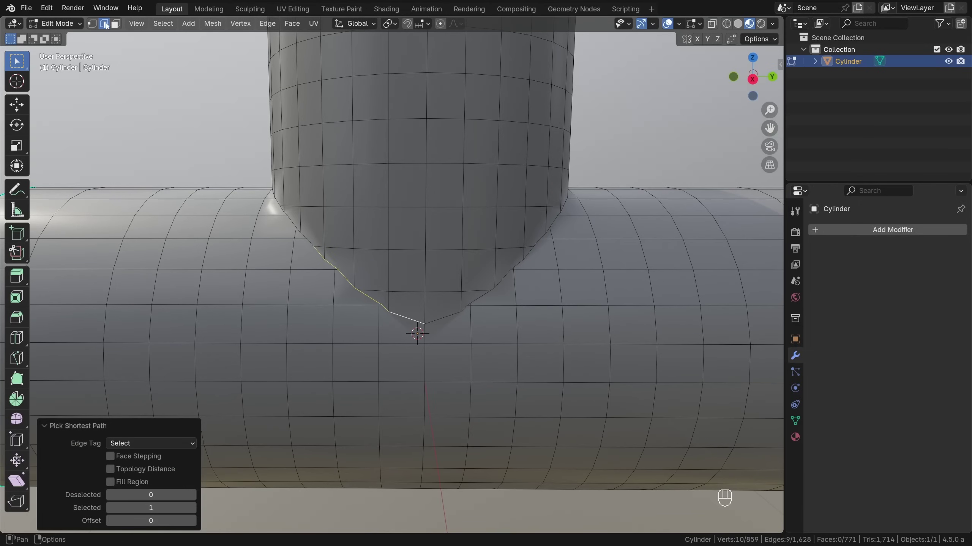
pyautogui.moveTo(156, 78); pyautogui.dragTo(390, 299, button='middle')
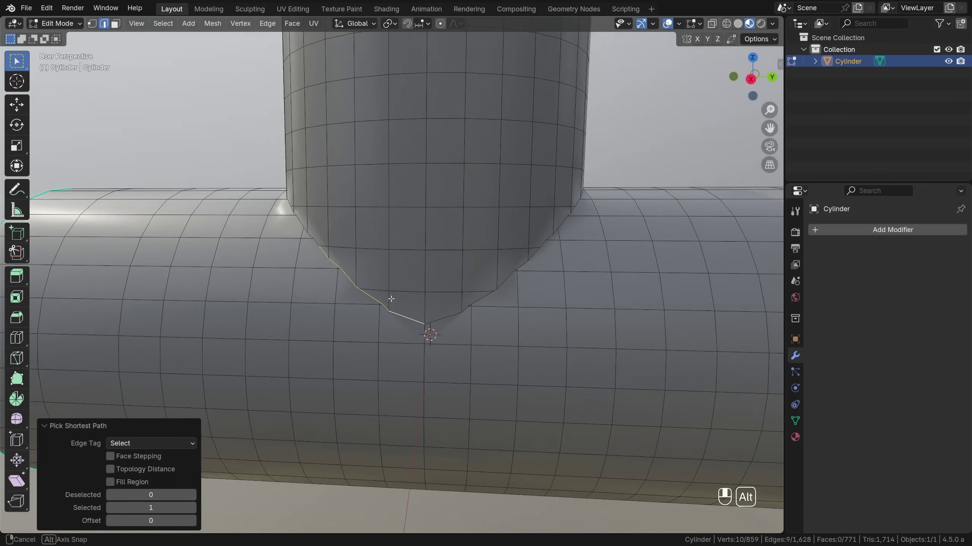
pyautogui.keyDown('ctrl'); pyautogui.click(327, 278); pyautogui.keyUp('ctrl')
pyautogui.moveTo(327, 277)
pyautogui.mouseDown(button='middle')
pyautogui.moveTo(418, 297)
pyautogui.moveTo(412, 288)
pyautogui.moveTo(507, 317)
pyautogui.mouseUp(button='middle')
pyautogui.keyDown('ctrl'); pyautogui.click(418, 296); pyautogui.keyUp('ctrl')
# Extend the edge path around the rest of the seam to close the loop
pyautogui.keyDown('ctrl'); pyautogui.click(412, 287); pyautogui.keyUp('ctrl')
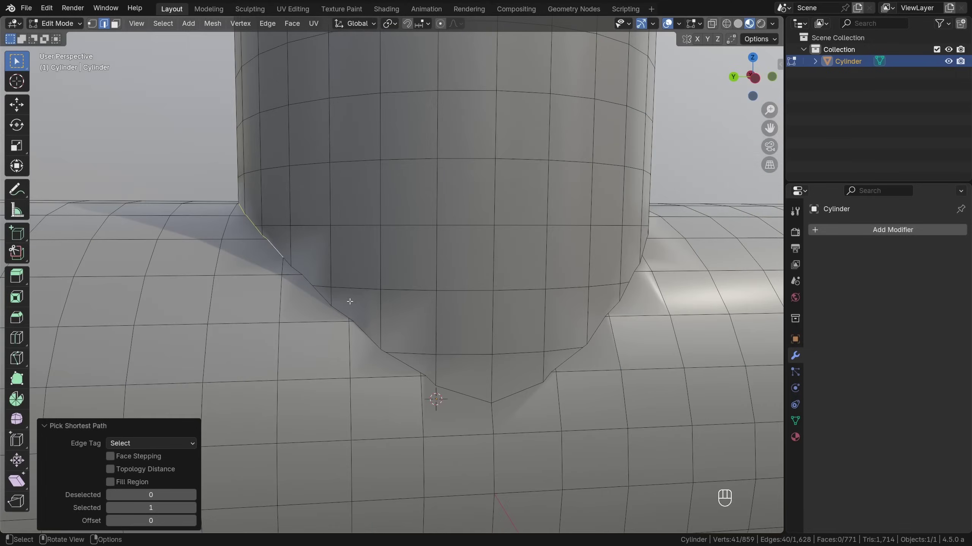
pyautogui.moveTo(463, 338); pyautogui.dragTo(337, 296, button='middle')
pyautogui.keyDown('alt'); pyautogui.keyDown('shift'); pyautogui.click(475, 287); pyautogui.keyUp('shift'); pyautogui.keyUp('alt')
pyautogui.moveTo(475, 287); pyautogui.dragTo(486, 256, button='middle')
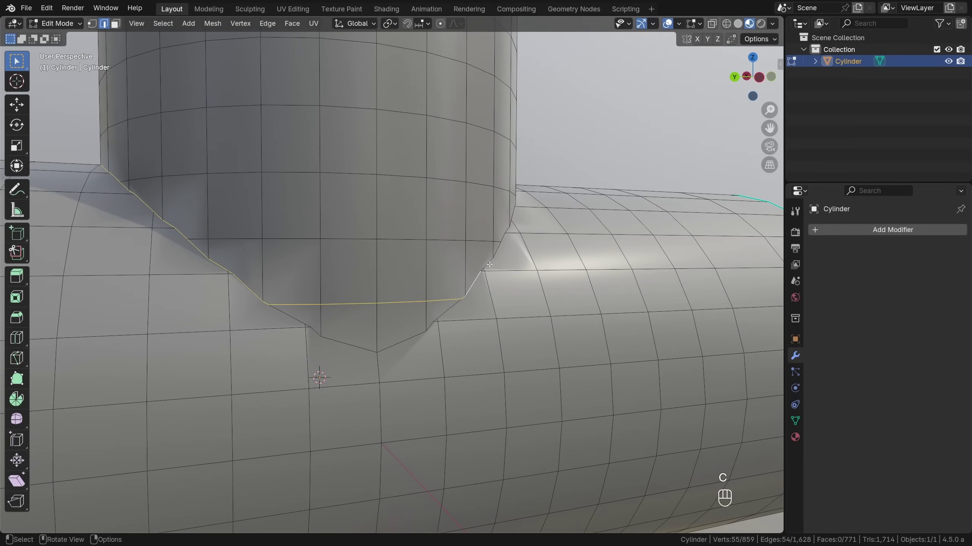
pyautogui.hotkey('ctrl', 'z')
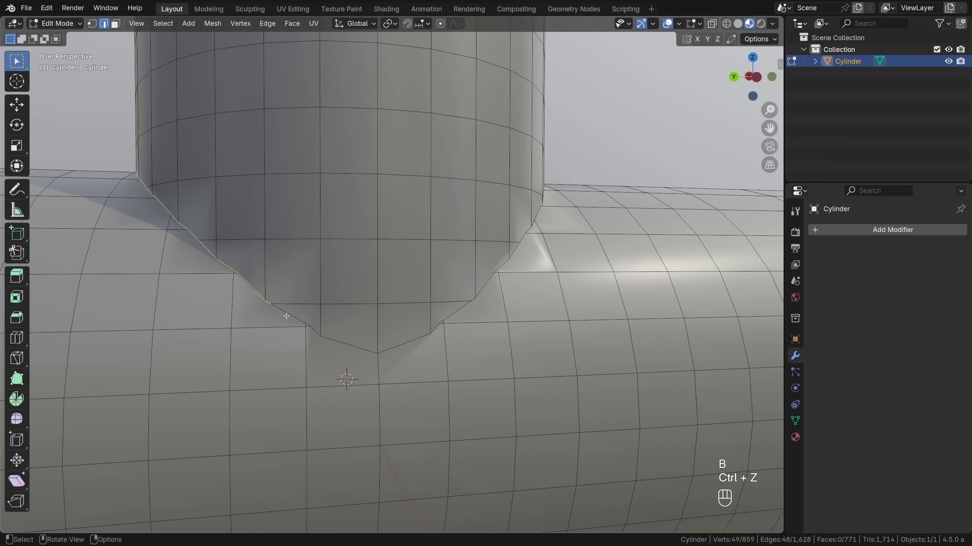
pyautogui.keyDown('ctrl'); pyautogui.click(327, 339); pyautogui.keyUp('ctrl')
pyautogui.moveTo(327, 340)
pyautogui.mouseDown(button='middle')
pyautogui.moveTo(450, 287)
pyautogui.moveTo(385, 335)
pyautogui.moveTo(304, 277)
pyautogui.moveTo(324, 259)
pyautogui.mouseUp(button='middle')
pyautogui.keyDown('ctrl'); pyautogui.click(386, 336); pyautogui.keyUp('ctrl')
pyautogui.scroll(-3, 403, 305)
pyautogui.keyDown('ctrl'); pyautogui.click(403, 305); pyautogui.keyUp('ctrl')
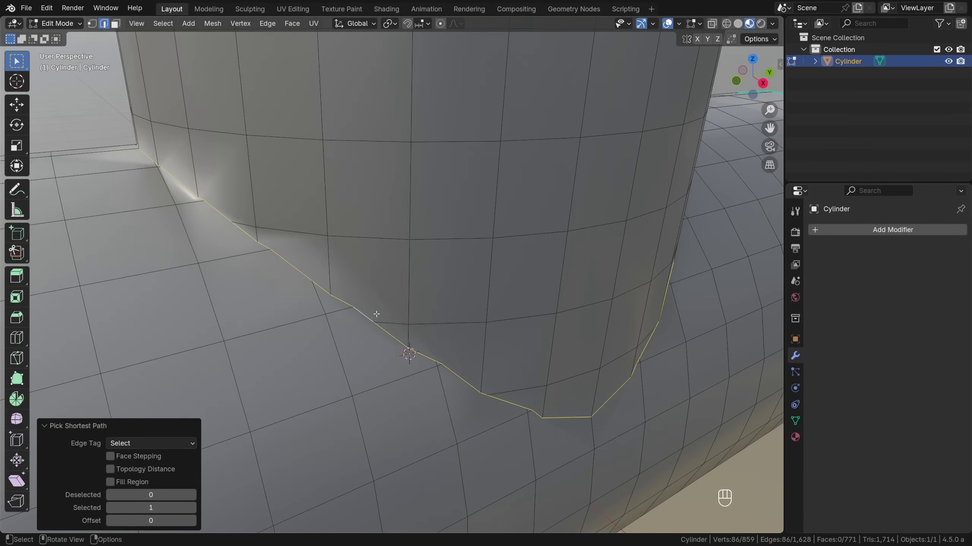
pyautogui.scroll(-4, 400, 345)
pyautogui.hotkey('alt', 'z')
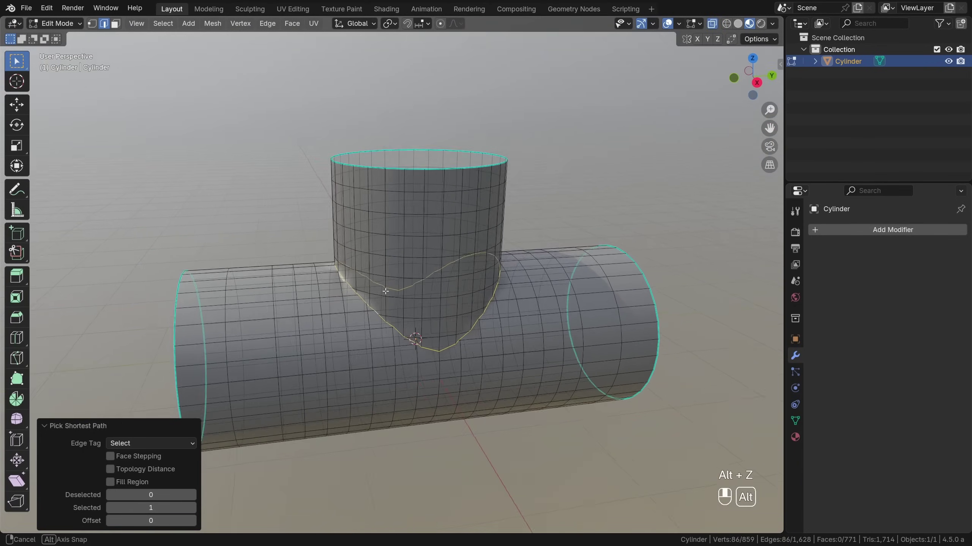
pyautogui.moveTo(400, 345); pyautogui.dragTo(402, 303, button='middle')
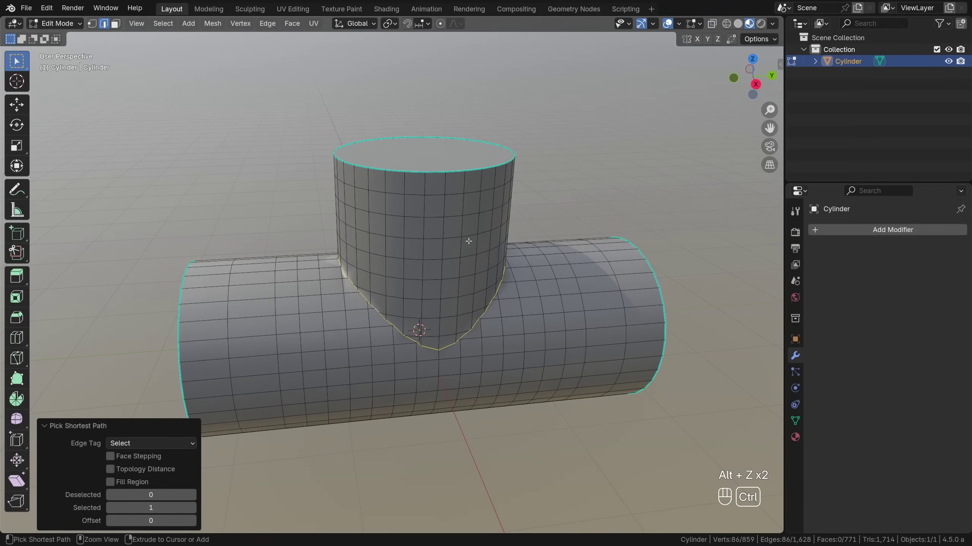
# Bevel the junction loop with 5 segments and 0.47 m width, then collapse the Bevel panel
pyautogui.hotkey('ctrl', 'b')
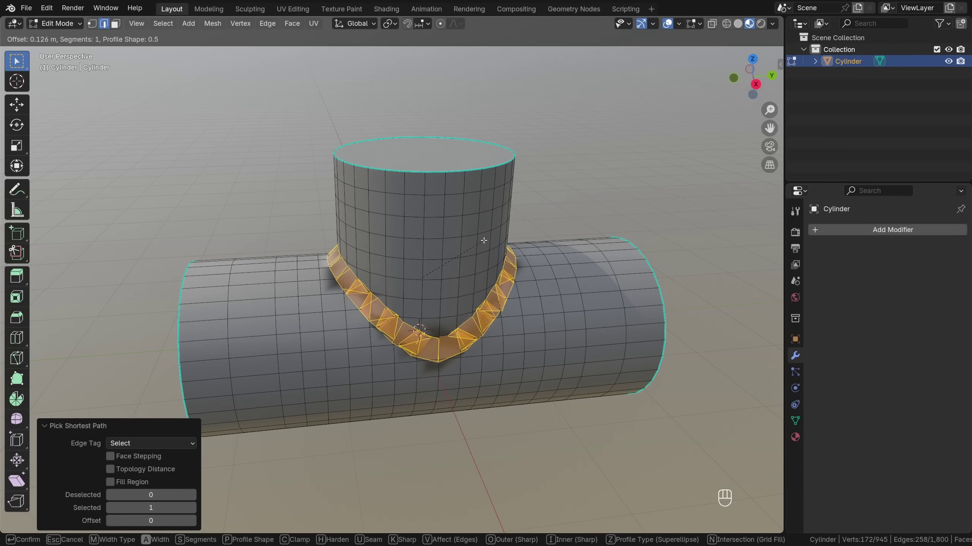
pyautogui.scroll(1, 490, 242)
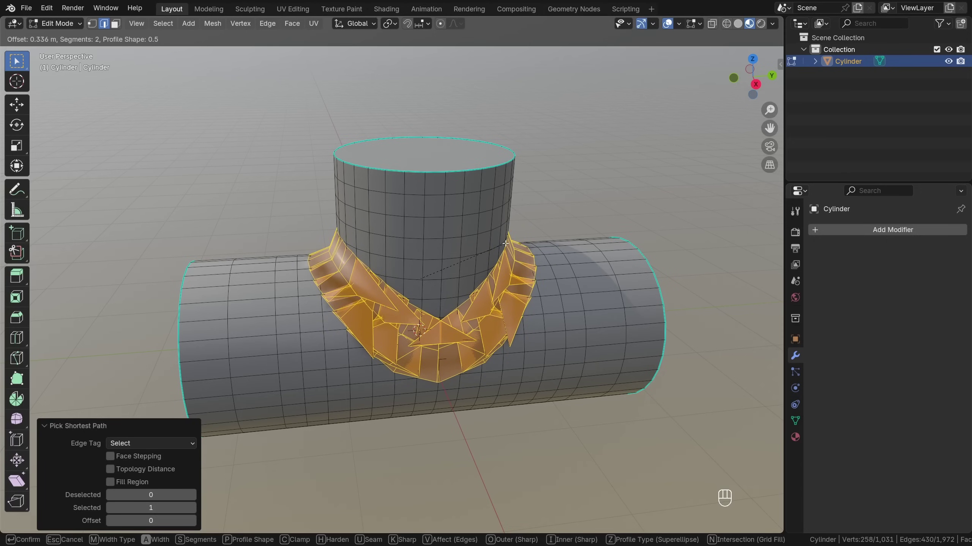
pyautogui.scroll(2, 505, 241)
pyautogui.scroll(1, 509, 242)
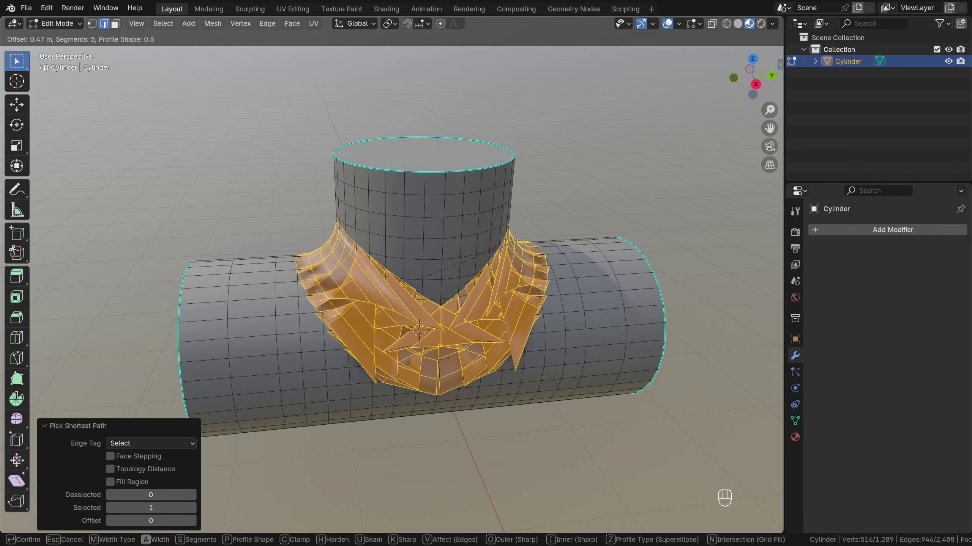
pyautogui.click(450, 282)
pyautogui.hotkey('alt', 'z')
pyautogui.hotkey('alt', 'z')
pyautogui.moveTo(411, 292)
pyautogui.keyDown('shift'); pyautogui.mouseDown(button='middle')
pyautogui.moveTo(446, 216)
pyautogui.moveTo(443, 232)
pyautogui.mouseUp(button='middle'); pyautogui.keyUp('shift')
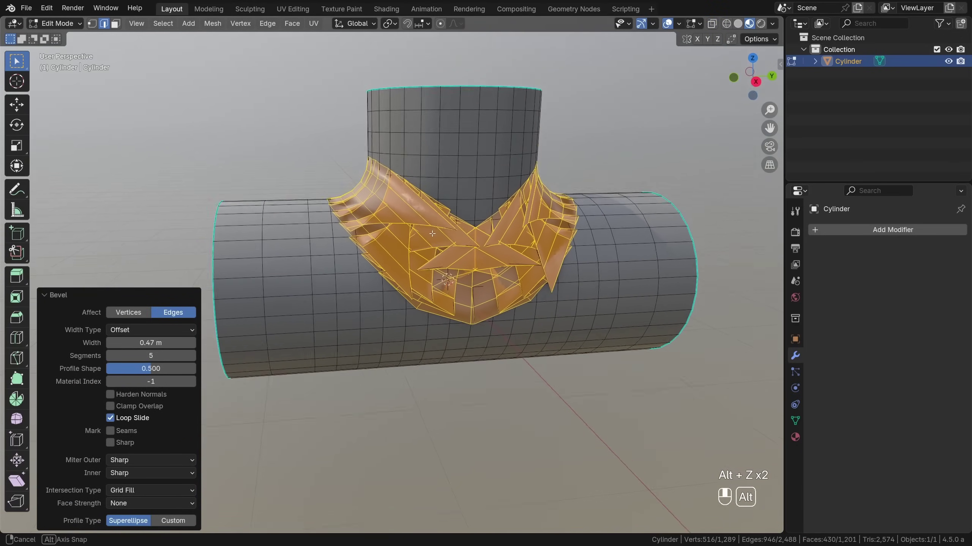
pyautogui.click(193, 295)
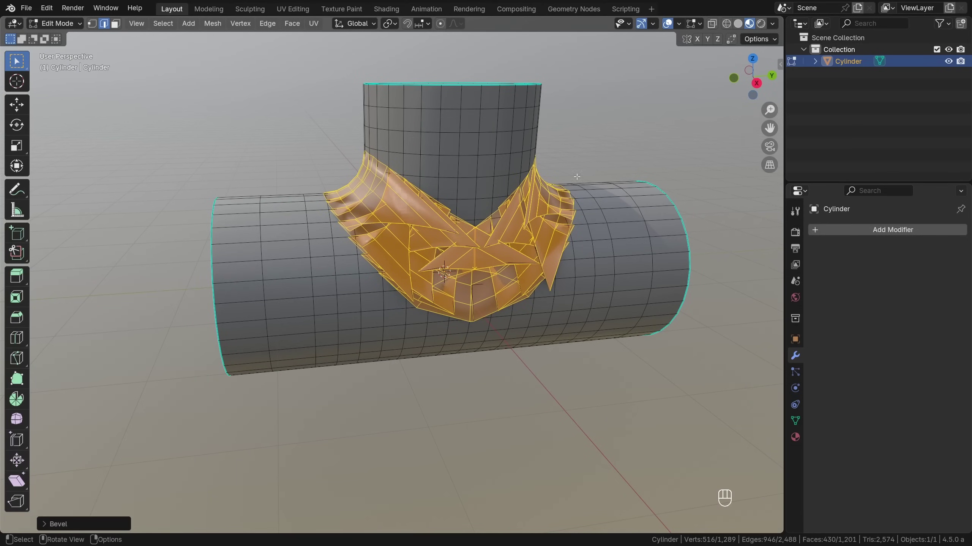
# Grow the selection several rings around the beveled junction, fine-tuning its size
pyautogui.press('ctrl+KP_Add')
pyautogui.press('ctrl+KP_Add')
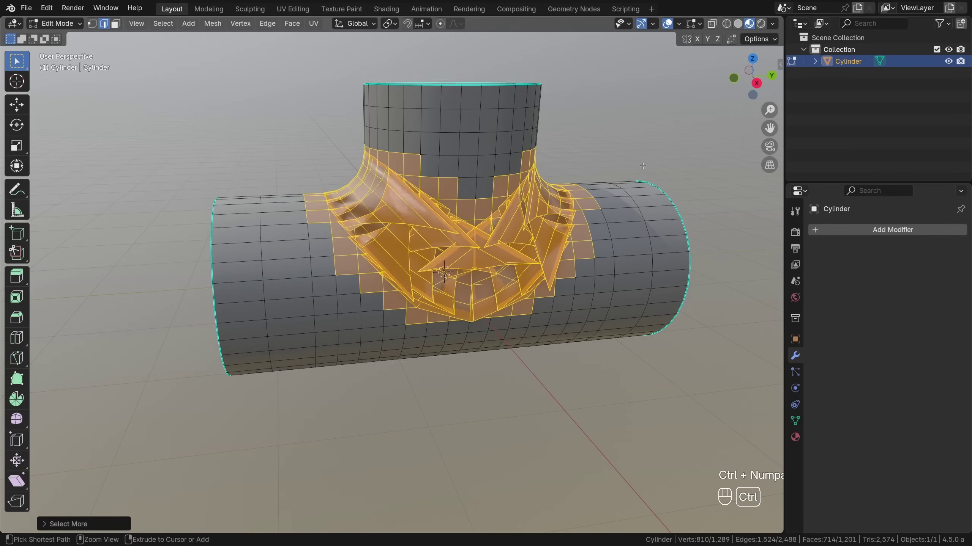
pyautogui.press('ctrl+KP_Add')
pyautogui.press('ctrl+KP_Subtract')
pyautogui.press('ctrl+KP_Subtract')
pyautogui.press('ctrl+KP_Subtract')
pyautogui.press('ctrl+KP_Subtract')
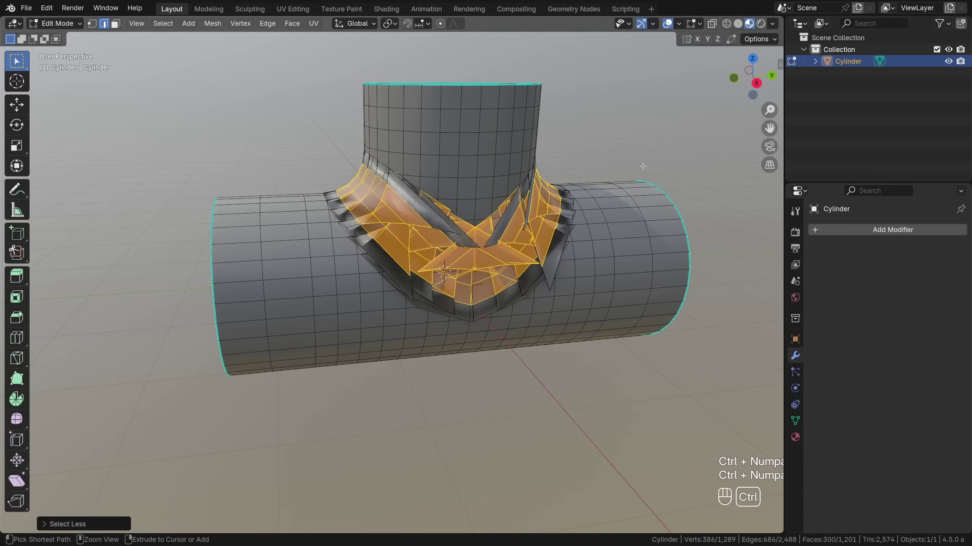
pyautogui.press('ctrl+KP_Subtract')
pyautogui.press('ctrl+KP_Add')
pyautogui.press('ctrl+KP_Add')
pyautogui.press('ctrl+KP_Add')
pyautogui.press('ctrl+KP_Add')
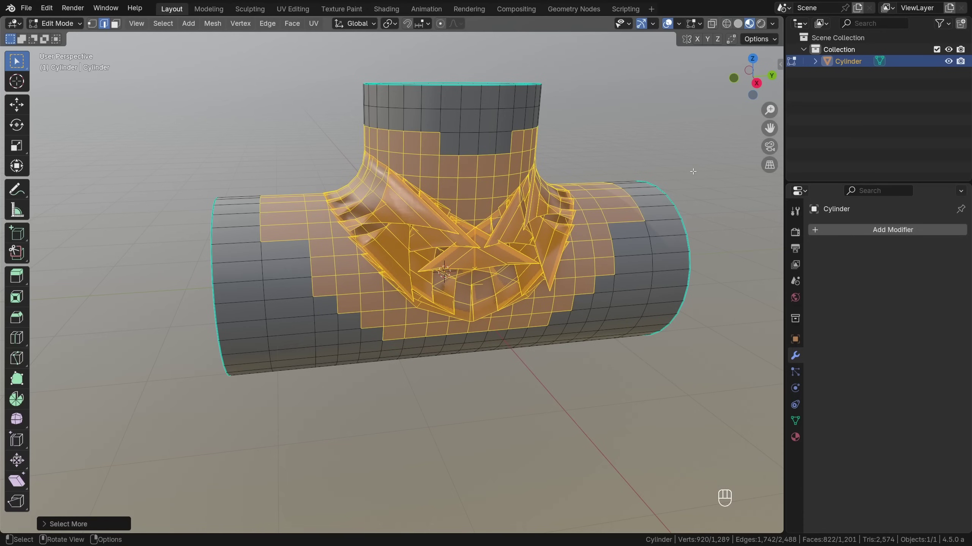
pyautogui.press('ctrl+KP_Subtract')
pyautogui.press('ctrl+KP_Add')
# Apply Smooth Vertices to the widened junction patch
pyautogui.moveTo(692, 171)
pyautogui.keyDown('shift'); pyautogui.mouseDown(button='middle')
pyautogui.moveTo(583, 170)
pyautogui.moveTo(535, 146)
pyautogui.mouseUp(button='middle'); pyautogui.keyUp('shift')
pyautogui.click(247, 26)
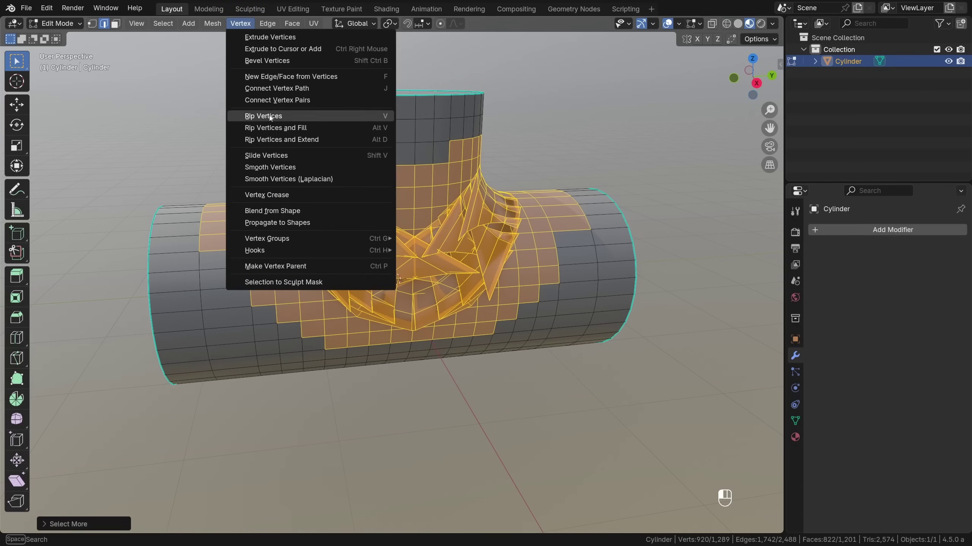
pyautogui.moveTo(270, 168)
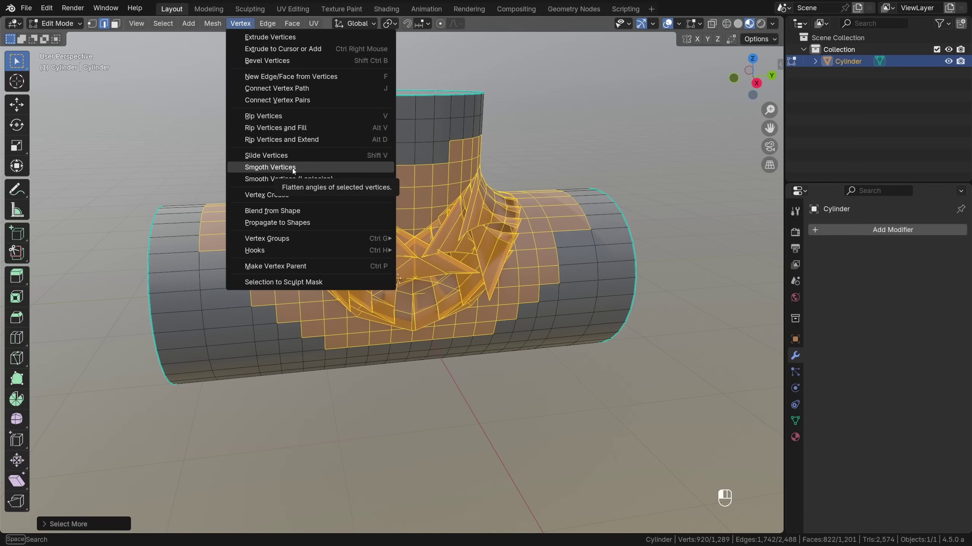
pyautogui.click(293, 170)
pyautogui.press('space')
pyautogui.write('smooth')
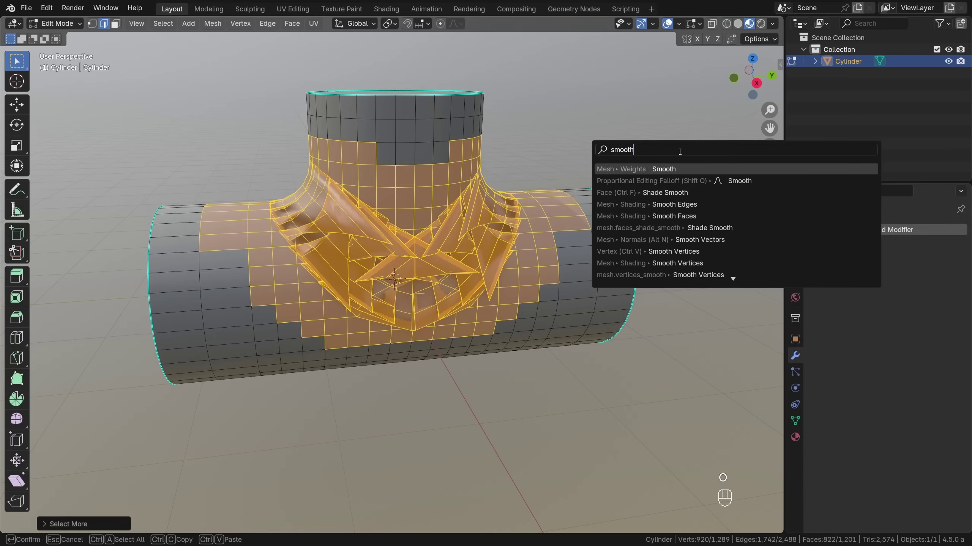
pyautogui.write(' ver')
# Smooth the junction vertices, raising the smoothing Repeat count
pyautogui.click(692, 168)
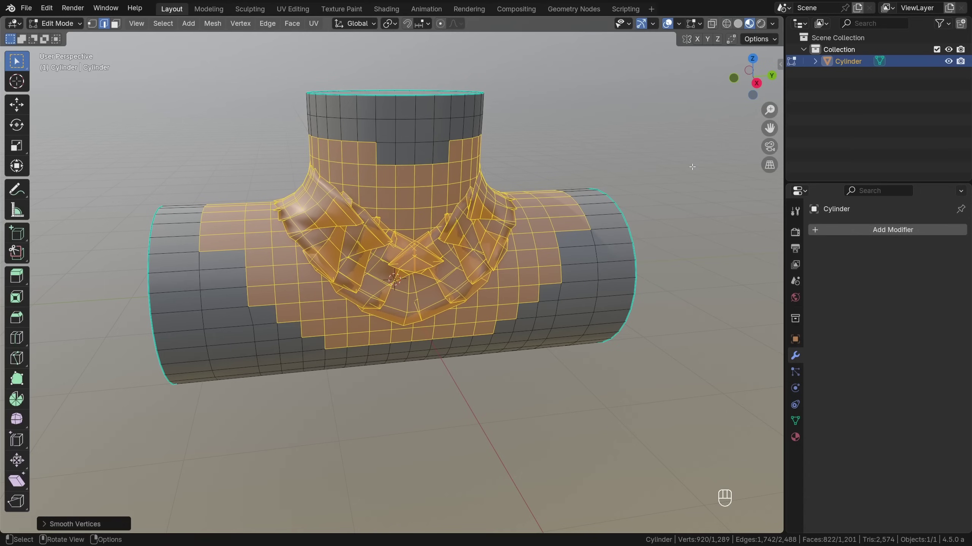
pyautogui.click(92, 524)
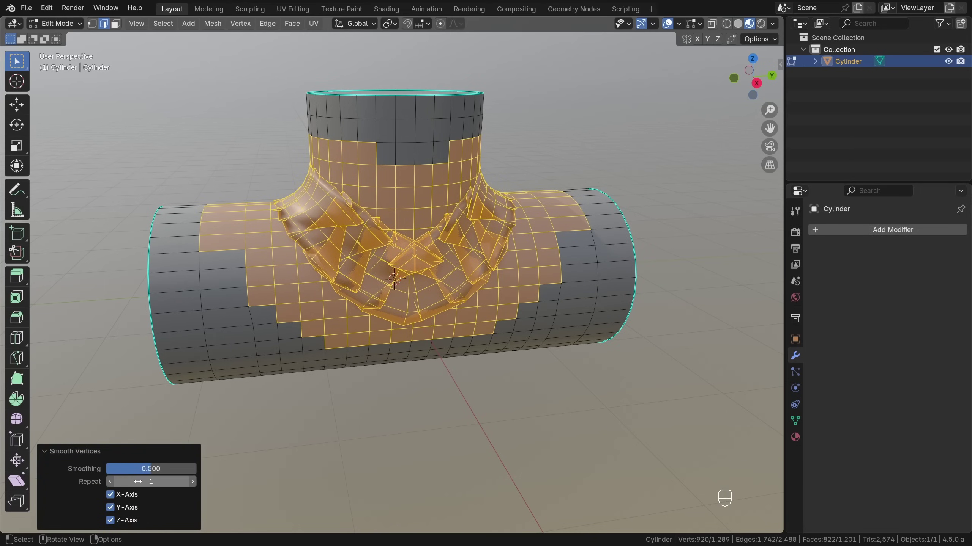
pyautogui.click(192, 483)
pyautogui.click(191, 483)
pyautogui.click(192, 483)
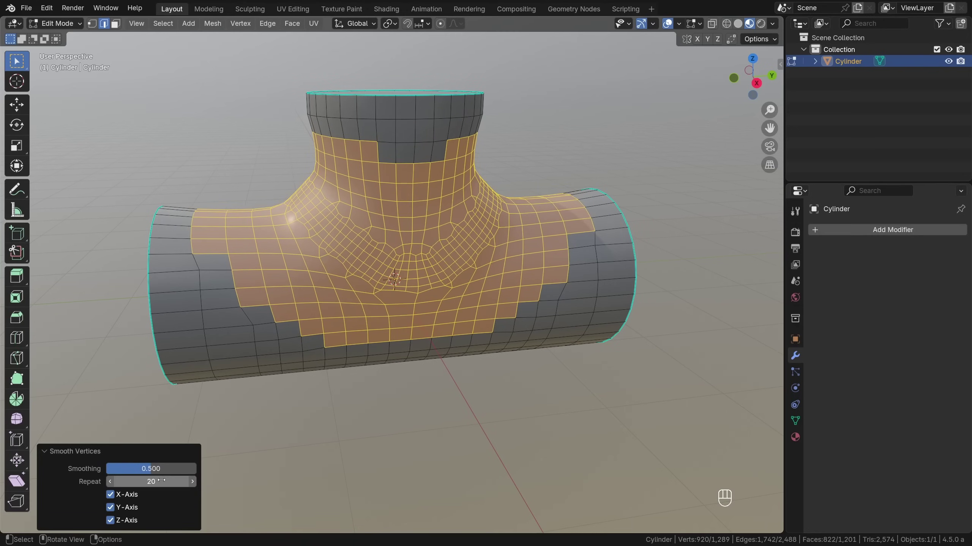
pyautogui.moveTo(192, 483)
pyautogui.mouseDown()
pyautogui.moveTo(212, 483)
pyautogui.moveTo(168, 483)
pyautogui.mouseUp()
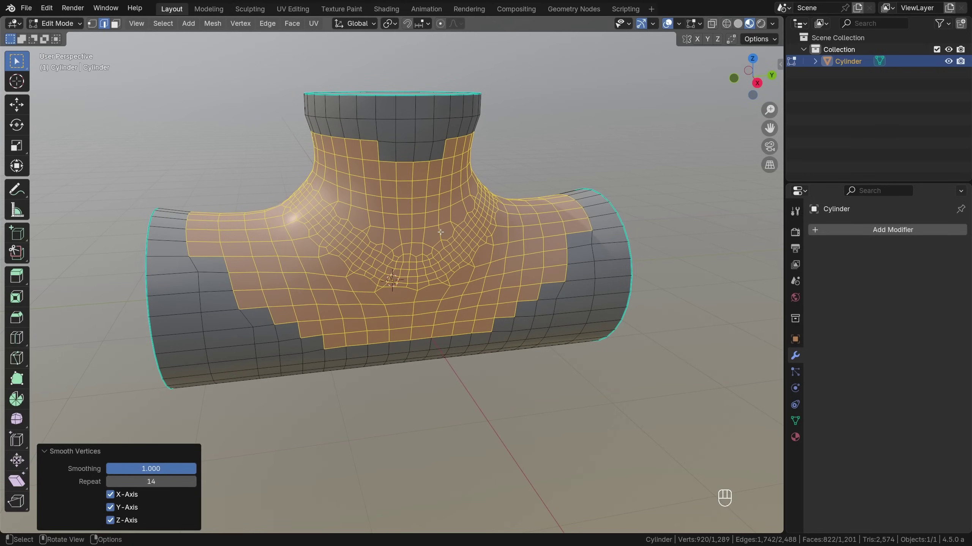
# Inflate the junction faces slightly along normals, then shrink the selection a ring
pyautogui.moveTo(463, 224); pyautogui.dragTo(449, 213, button='middle')
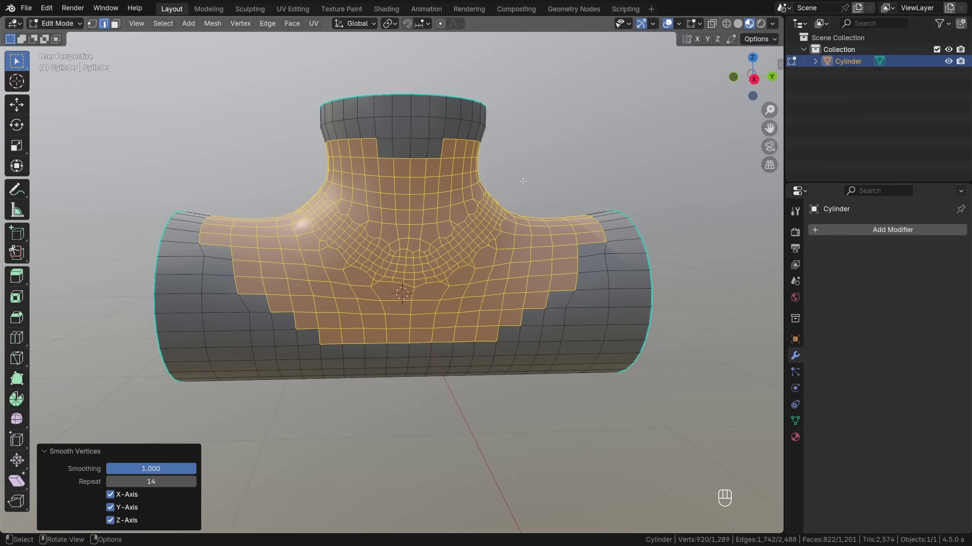
pyautogui.hotkey('alt', 's')
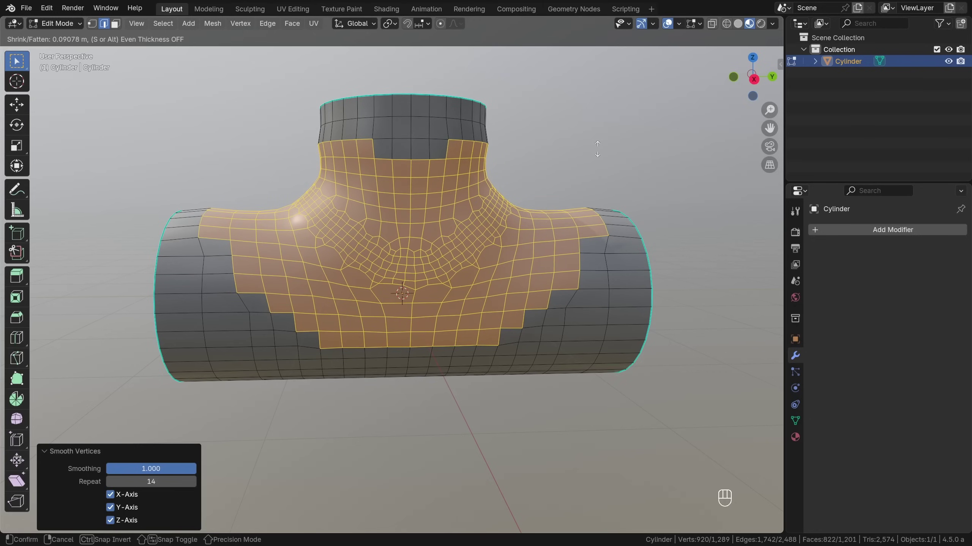
pyautogui.click(597, 149)
pyautogui.press('ctrl+KP_Subtract')
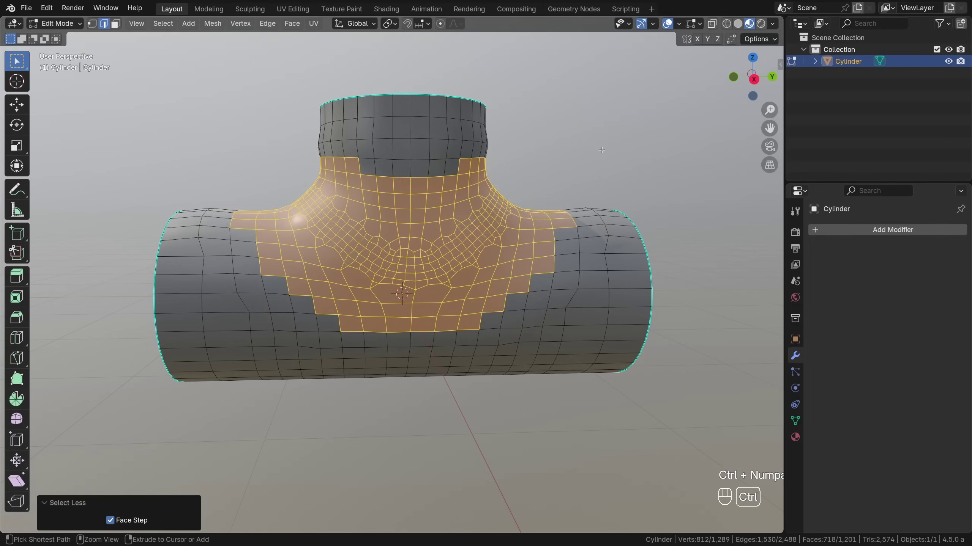
pyautogui.hotkey('alt', 's')
# Confirm the smaller inflation and inspect the whole pipe in Object Mode
pyautogui.click(600, 162)
pyautogui.press('Tab')
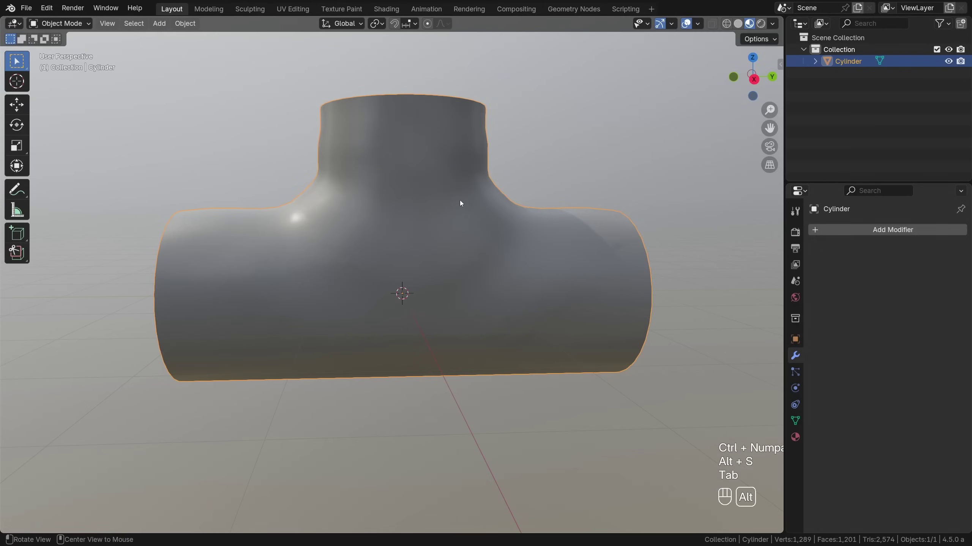
pyautogui.moveTo(456, 206); pyautogui.dragTo(325, 180, button='middle')
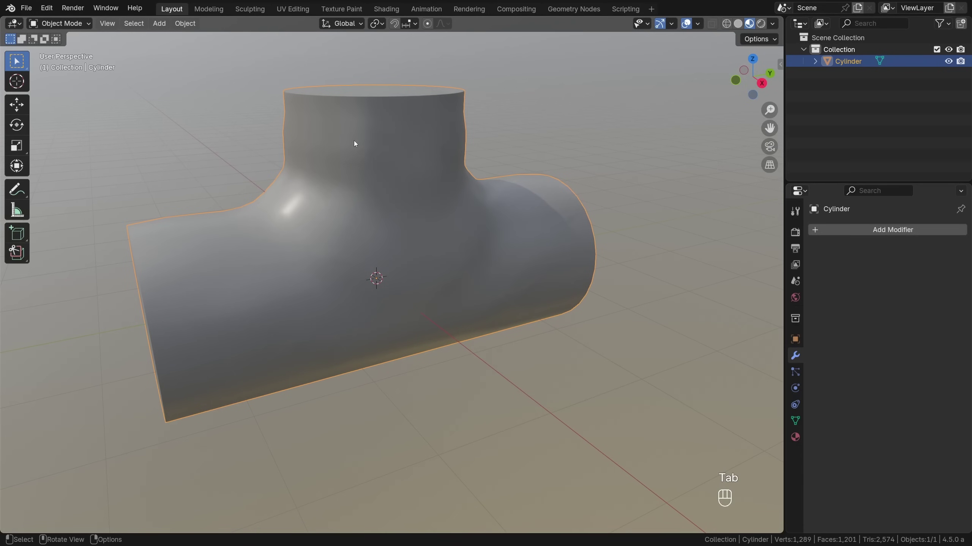
pyautogui.moveTo(367, 148); pyautogui.dragTo(372, 199, button='middle')
# Undo the junction edits, re-bevel the intersection at 0.218 m with 3 segments, and grow selection
pyautogui.hotkey('ctrl', 'z')
pyautogui.hotkey('ctrl', 'z')
pyautogui.hotkey('ctrl', 'z')
pyautogui.hotkey('ctrl', 'z')
pyautogui.hotkey('ctrl', 'z')
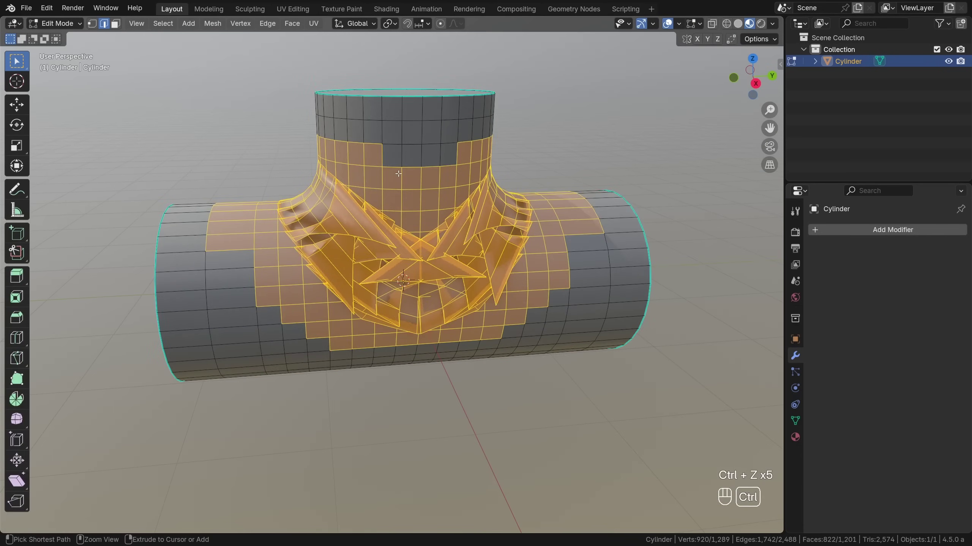
pyautogui.hotkey('ctrl', 'z')
pyautogui.hotkey('ctrl', 'z')
pyautogui.hotkey('ctrl', 'z')
pyautogui.hotkey('ctrl', 'z')
pyautogui.hotkey('ctrl', 'z')
pyautogui.hotkey('ctrl', 'z')
pyautogui.hotkey('ctrl', 'z')
pyautogui.hotkey('ctrl', 'z')
pyautogui.hotkey('ctrl', 'z')
pyautogui.hotkey('ctrl', 'z')
pyautogui.hotkey('ctrl', 'z')
pyautogui.hotkey('ctrl', 'z')
pyautogui.hotkey('ctrl', 'z')
pyautogui.hotkey('ctrl', 'z')
pyautogui.hotkey('ctrl', 'z')
pyautogui.hotkey('ctrl', 'z')
pyautogui.hotkey('ctrl', 'z')
pyautogui.hotkey('shift', 'ctrl', 'z')
pyautogui.hotkey('ctrl', 'b')
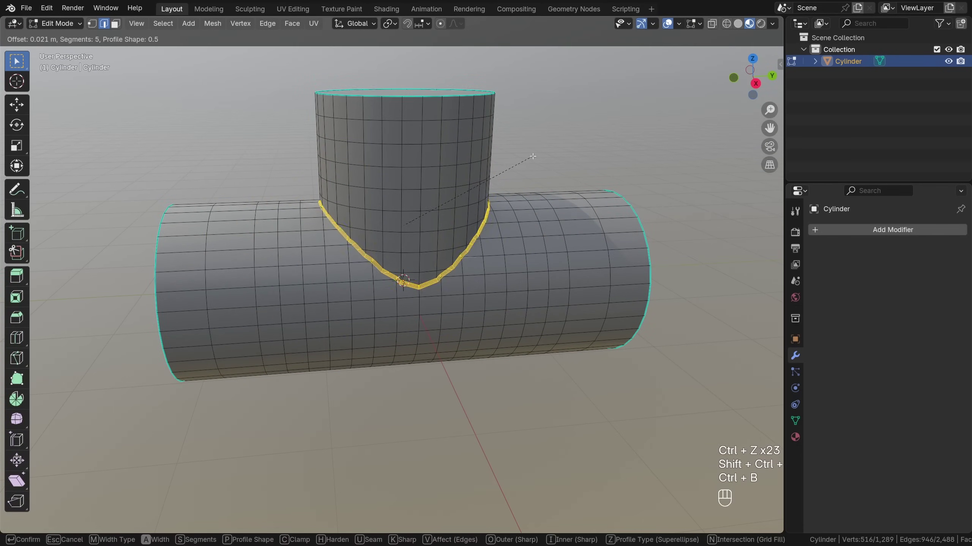
pyautogui.scroll(-2, 545, 155)
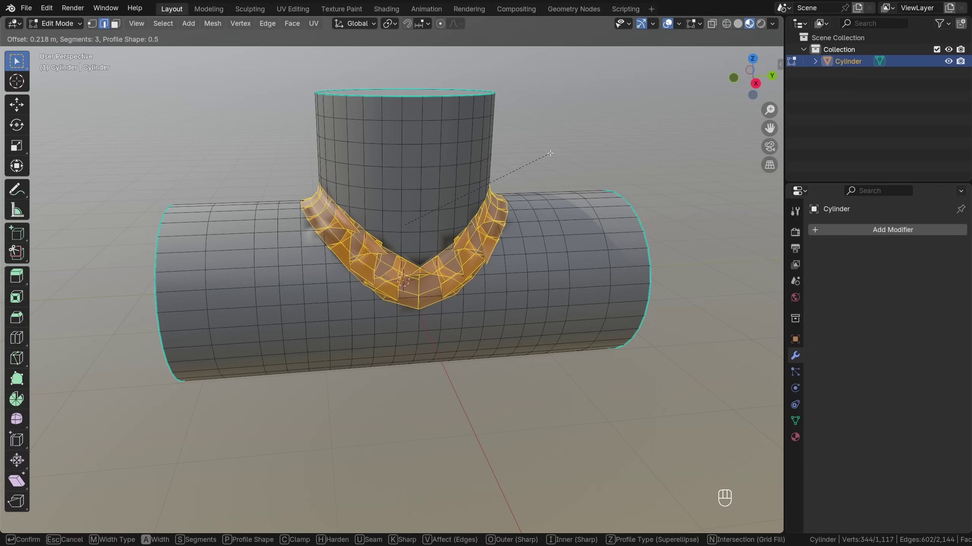
pyautogui.click(549, 156)
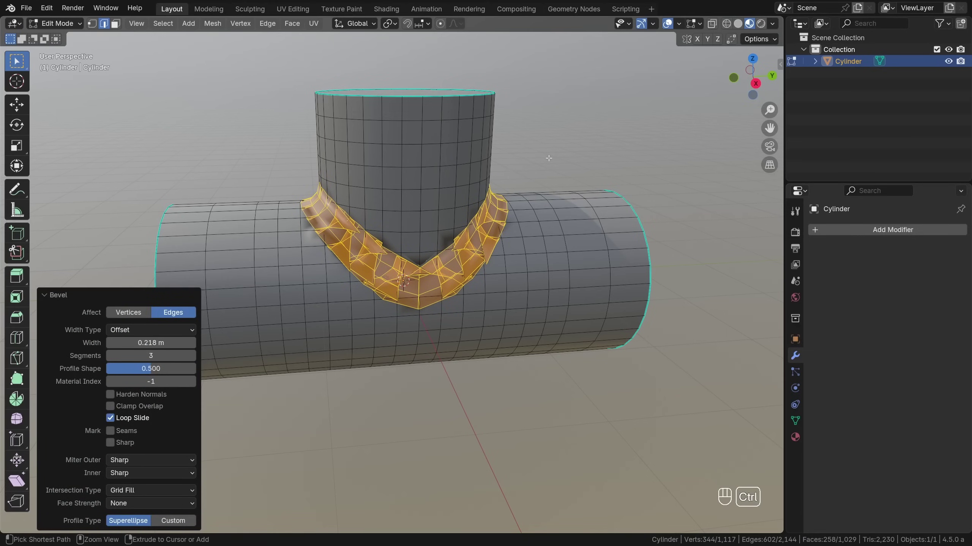
pyautogui.press('ctrl+KP_Add')
pyautogui.press('ctrl+KP_Add')
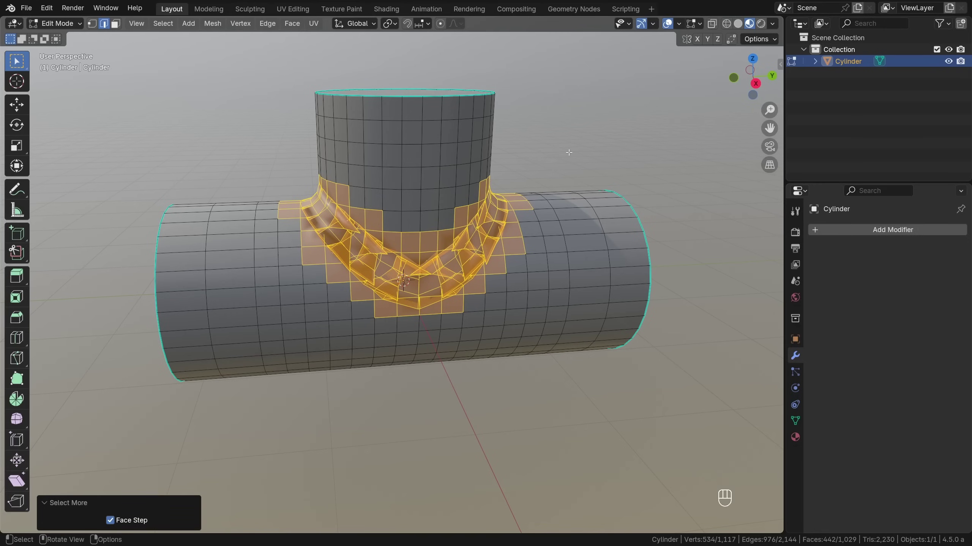
# Smooth the beveled junction faces with Smooth Vertices at Repeat 8
pyautogui.press('space')
pyautogui.click(658, 157)
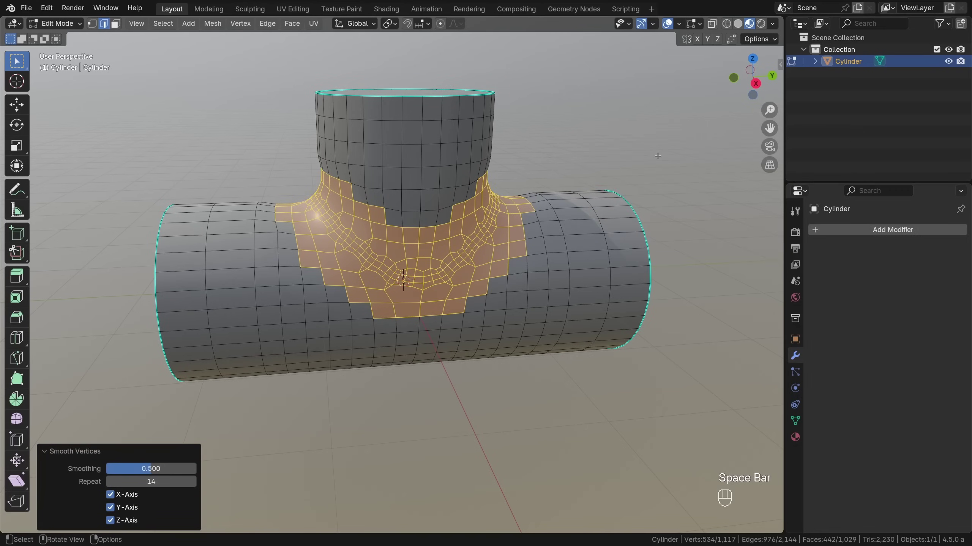
pyautogui.moveTo(175, 476); pyautogui.dragTo(228, 476)
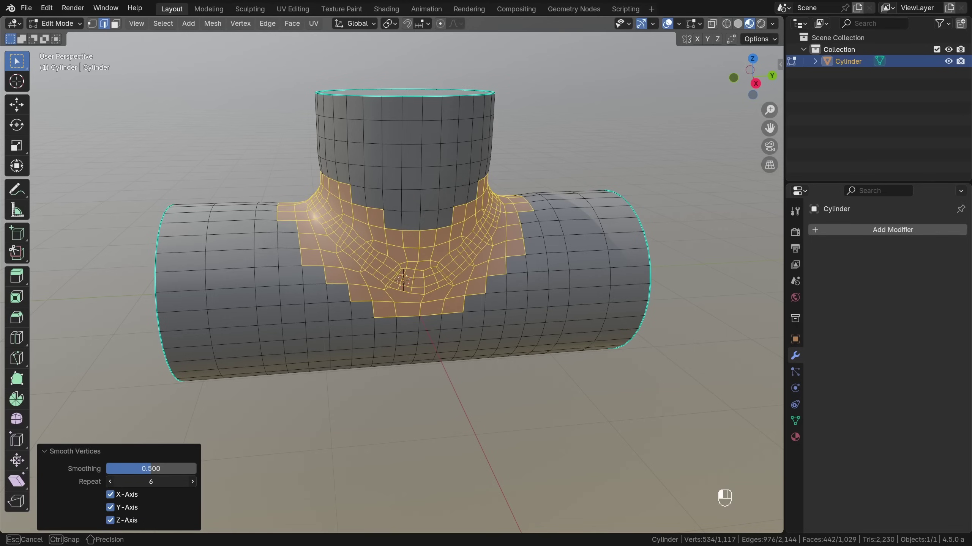
pyautogui.moveTo(152, 481); pyautogui.dragTo(114, 481)
# Inflate the smoothed patch slightly and view the pipe in Object Mode
pyautogui.moveTo(433, 273); pyautogui.dragTo(456, 251, button='middle')
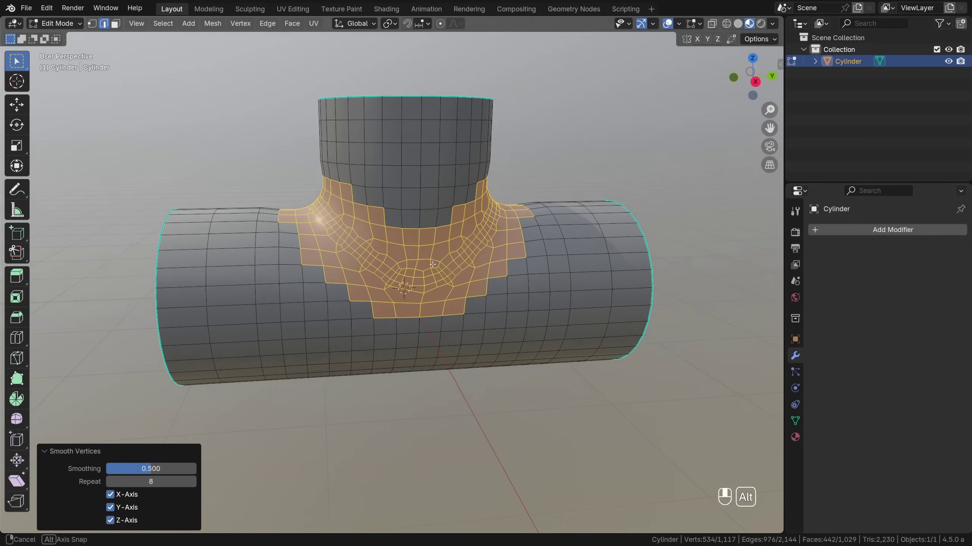
pyautogui.hotkey('alt', 's')
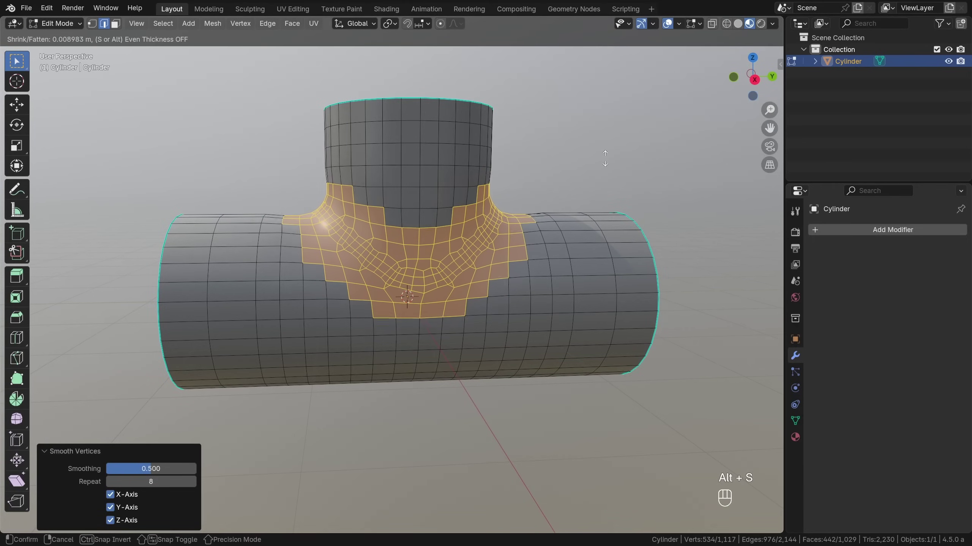
pyautogui.click(607, 157)
pyautogui.press('Tab')
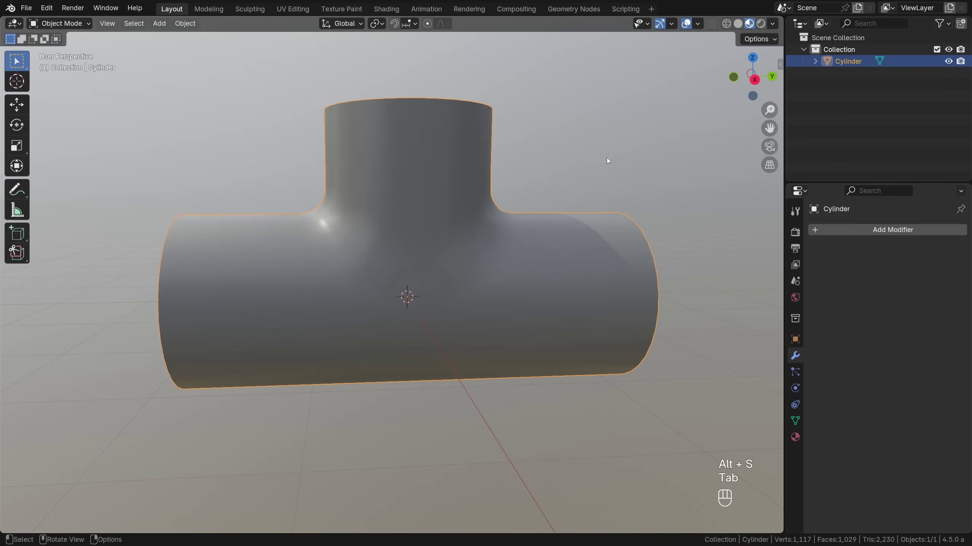
pyautogui.moveTo(605, 158)
pyautogui.mouseDown(button='middle')
pyautogui.moveTo(469, 223)
pyautogui.moveTo(480, 185)
pyautogui.moveTo(336, 267)
pyautogui.mouseUp(button='middle')
# Dissolve two parallel edge loops around the junction and leave Edit Mode
pyautogui.press('Tab')
pyautogui.scroll(1, 354, 250)
pyautogui.scroll(3, 355, 250)
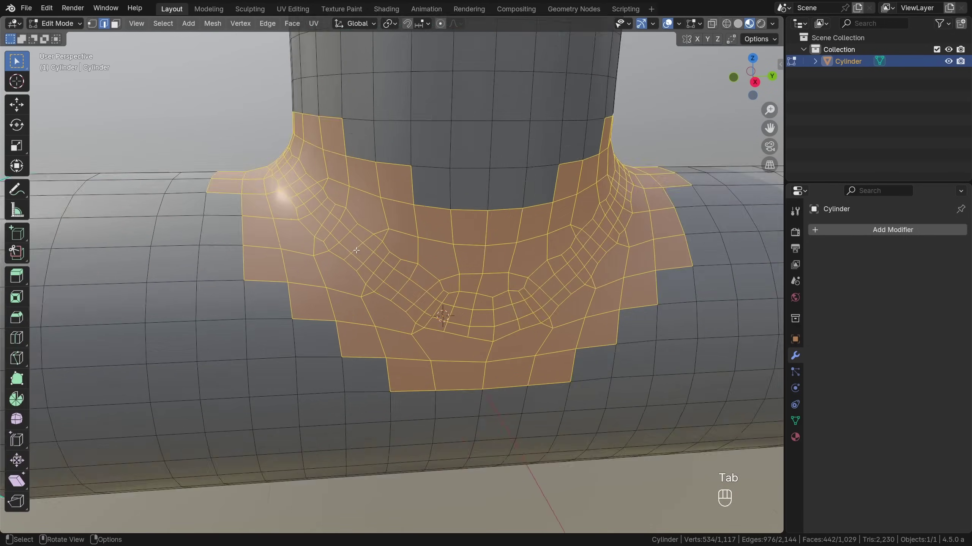
pyautogui.keyDown('alt'); pyautogui.click(334, 237); pyautogui.keyUp('alt')
pyautogui.keyDown('alt'); pyautogui.keyDown('shift'); pyautogui.click(345, 229); pyautogui.keyUp('shift'); pyautogui.keyUp('alt')
pyautogui.press('x')
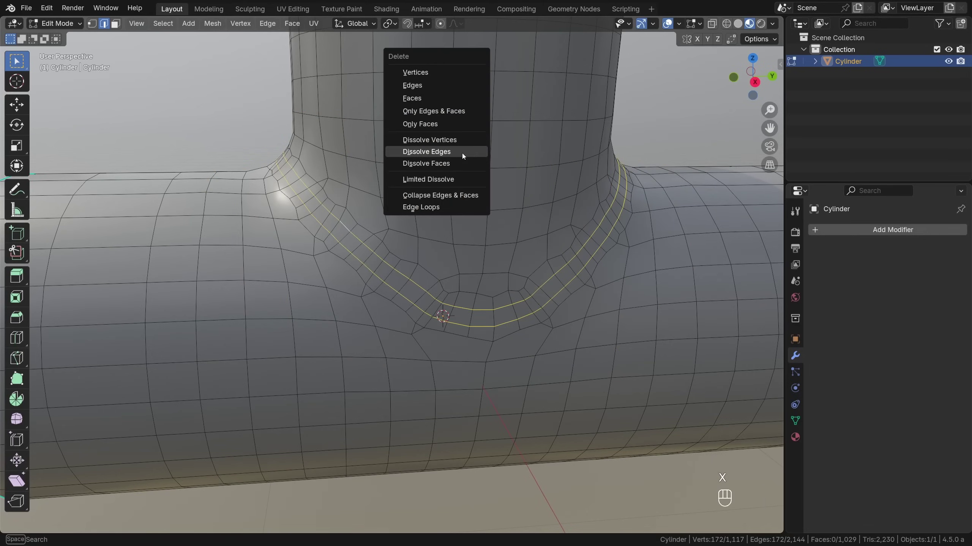
pyautogui.click(461, 154)
pyautogui.press('Tab')
pyautogui.scroll(-5, 330, 227)
pyautogui.moveTo(334, 226); pyautogui.dragTo(377, 230, button='middle')
pyautogui.press('Tab')
pyautogui.press('Tab')
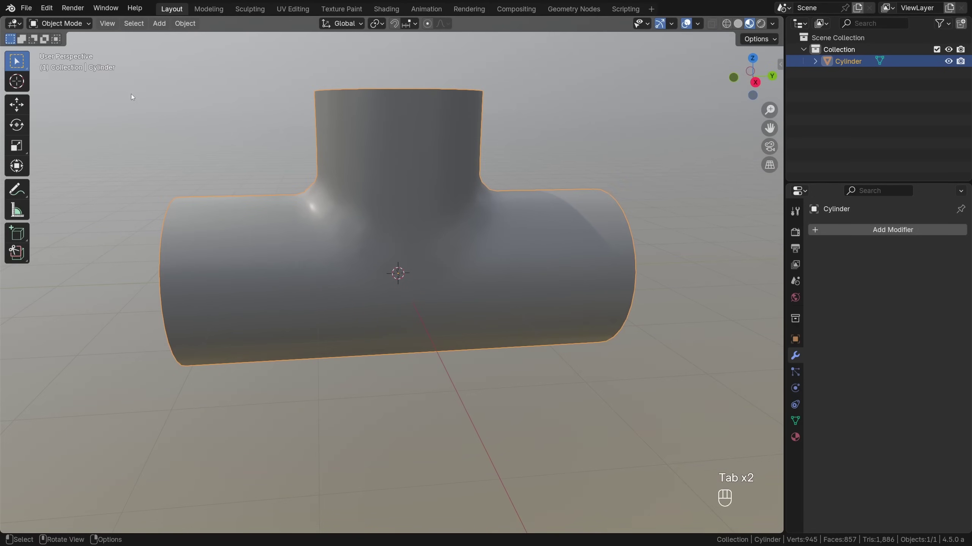
pyautogui.click(61, 23)
pyautogui.click(61, 63)
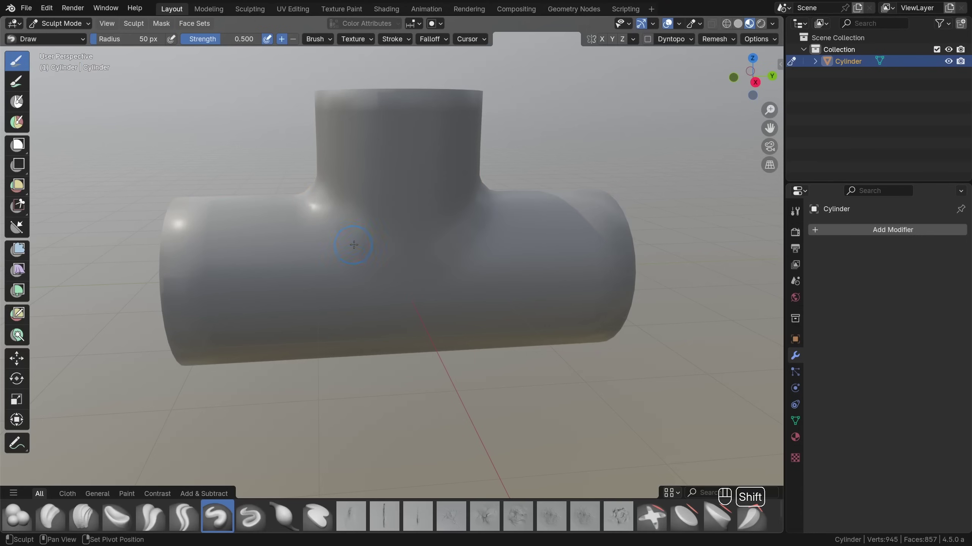
pyautogui.keyDown('shift'); pyautogui.moveTo(354, 235); pyautogui.dragTo(444, 261, button='middle'); pyautogui.keyUp('shift')
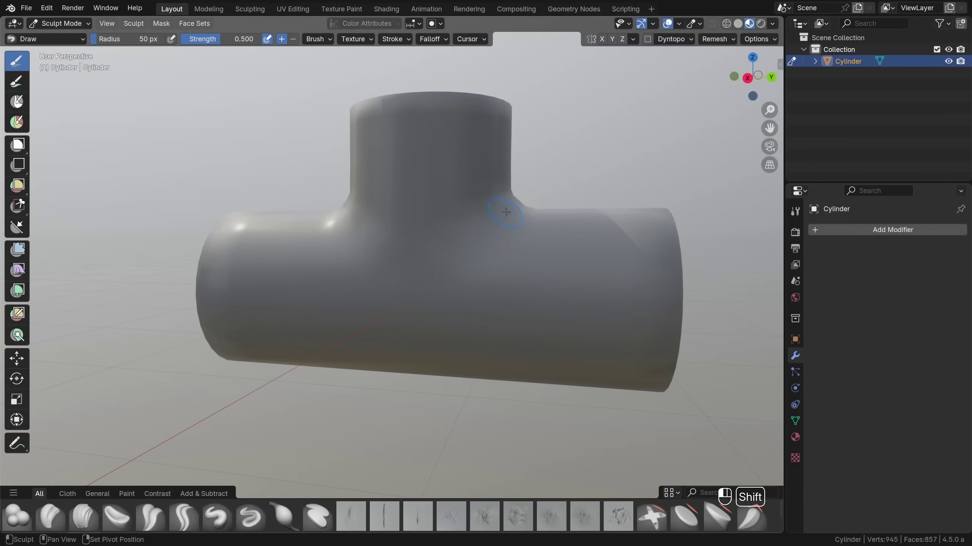
pyautogui.moveTo(505, 215); pyautogui.dragTo(570, 207, button='middle')
pyautogui.moveTo(562, 248); pyautogui.dragTo(544, 209, button='middle')
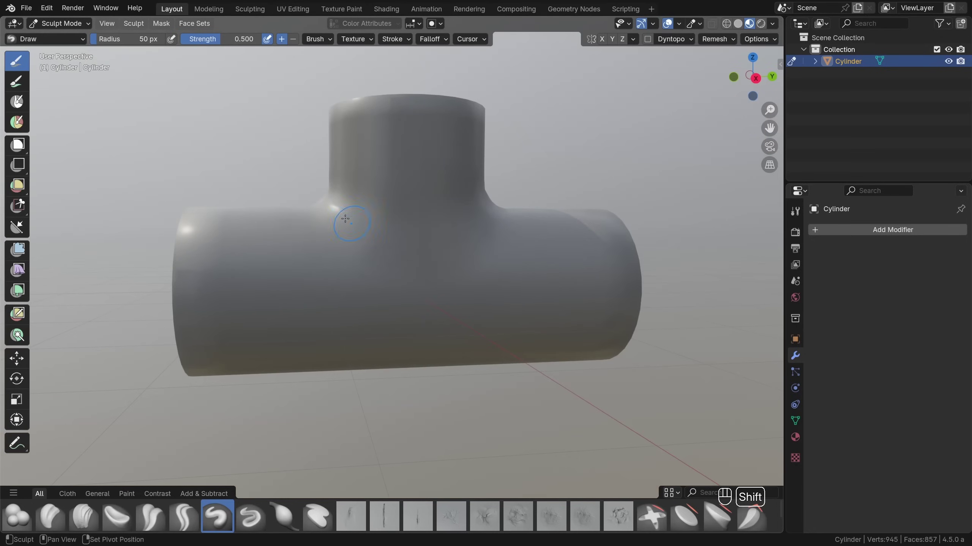
pyautogui.moveTo(422, 216); pyautogui.dragTo(388, 276, button='middle')
pyautogui.moveTo(440, 261)
pyautogui.mouseDown(button='middle')
pyautogui.moveTo(359, 197)
pyautogui.moveTo(416, 229)
pyautogui.mouseUp(button='middle')
pyautogui.click(60, 25)
pyautogui.click(56, 37)
# Hide the wireframe and add a first Bevel modifier to round the pipe
pyautogui.press(';')
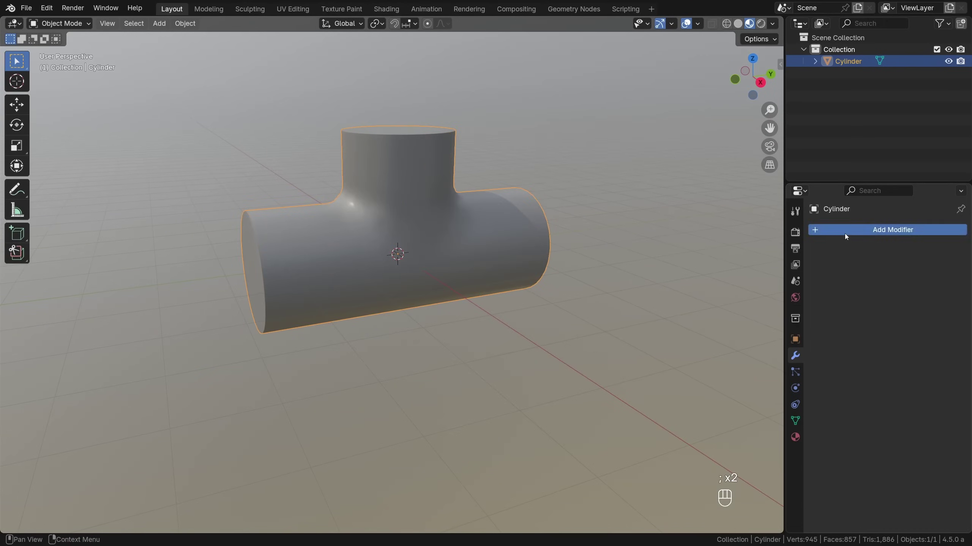
pyautogui.click(844, 235)
pyautogui.click(729, 241)
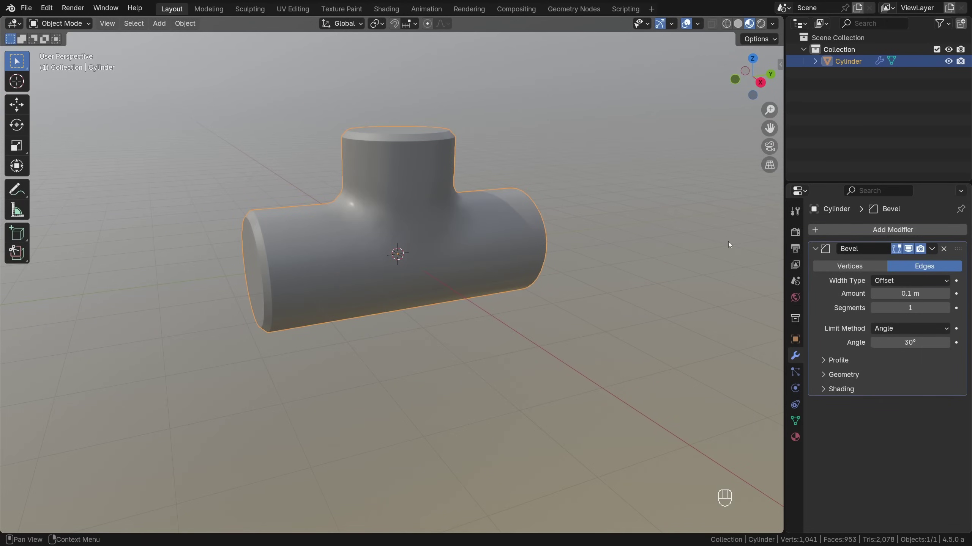
pyautogui.moveTo(397, 148); pyautogui.dragTo(428, 233, button='middle')
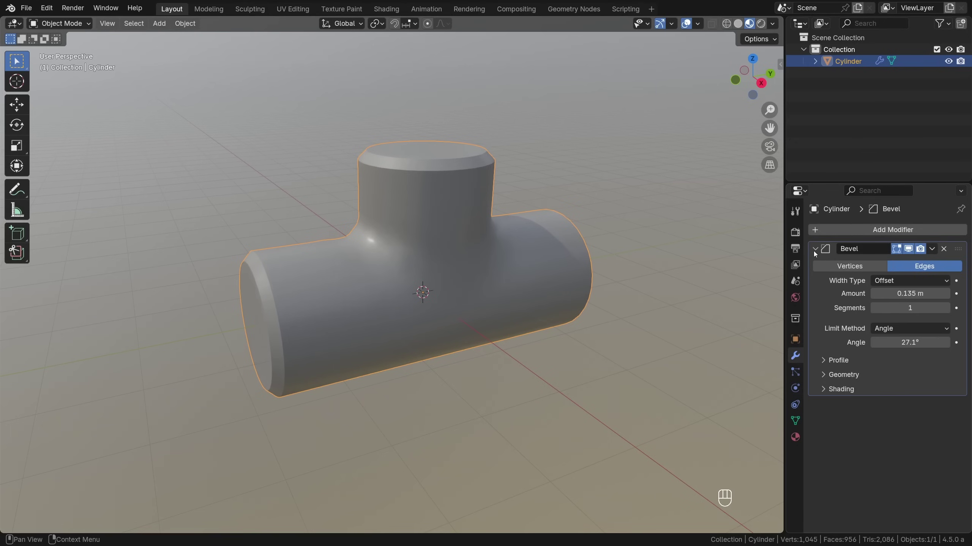
pyautogui.click(815, 249)
# Add a second Bevel modifier: 0.022 m, 3 segments, Harden Normals
pyautogui.click(852, 235)
pyautogui.moveTo(813, 204)
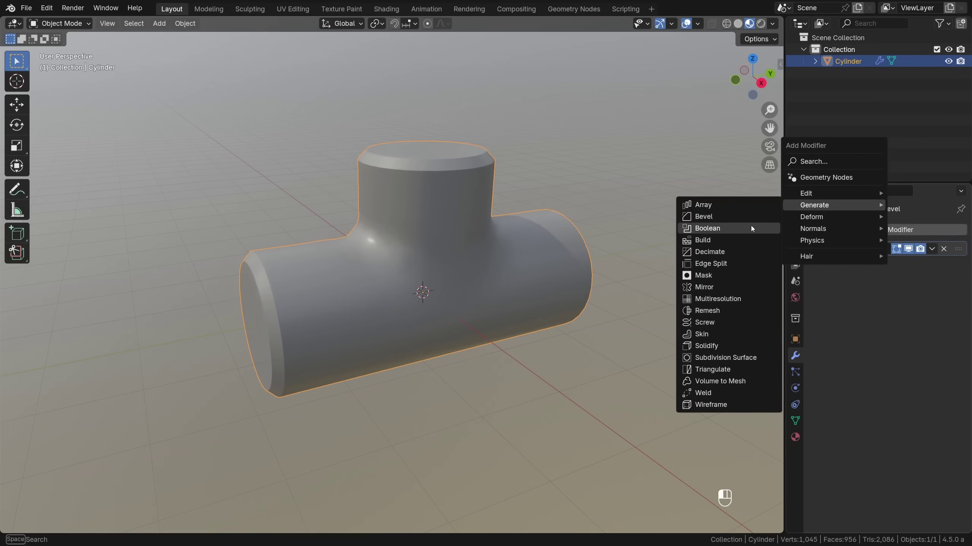
pyautogui.click(747, 217)
pyautogui.moveTo(910, 309); pyautogui.dragTo(918, 309)
pyautogui.click(946, 324)
pyautogui.click(946, 325)
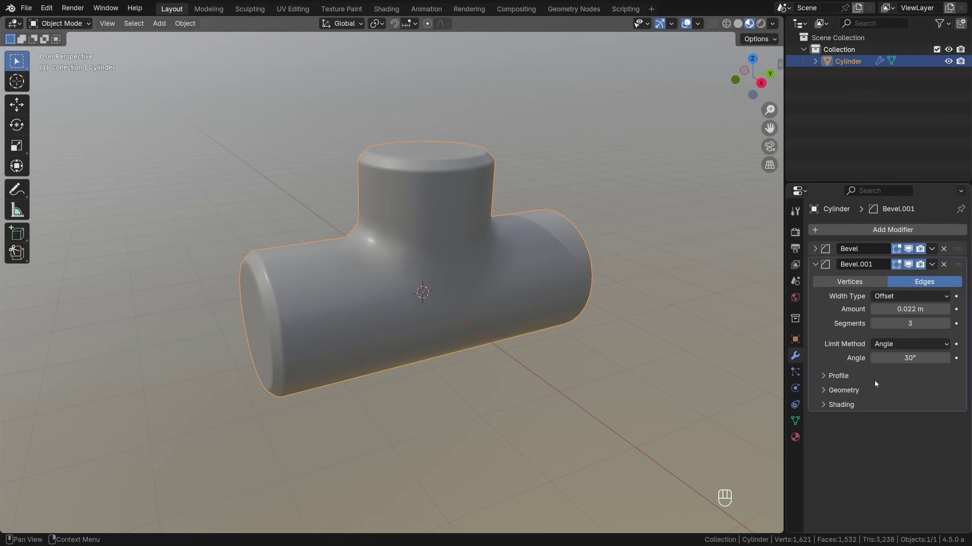
pyautogui.click(864, 404)
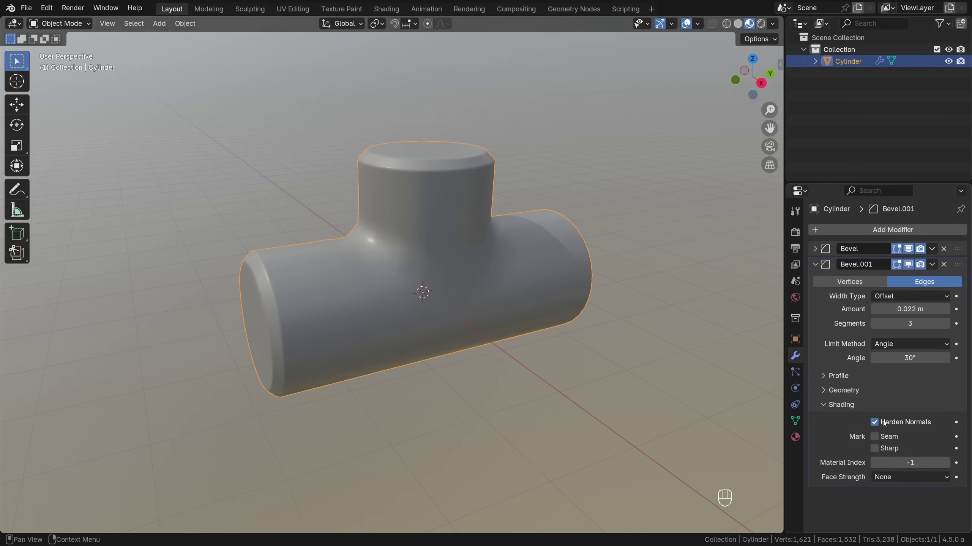
pyautogui.keyDown('shift'); pyautogui.moveTo(493, 268); pyautogui.dragTo(458, 272, button='middle'); pyautogui.keyUp('shift')
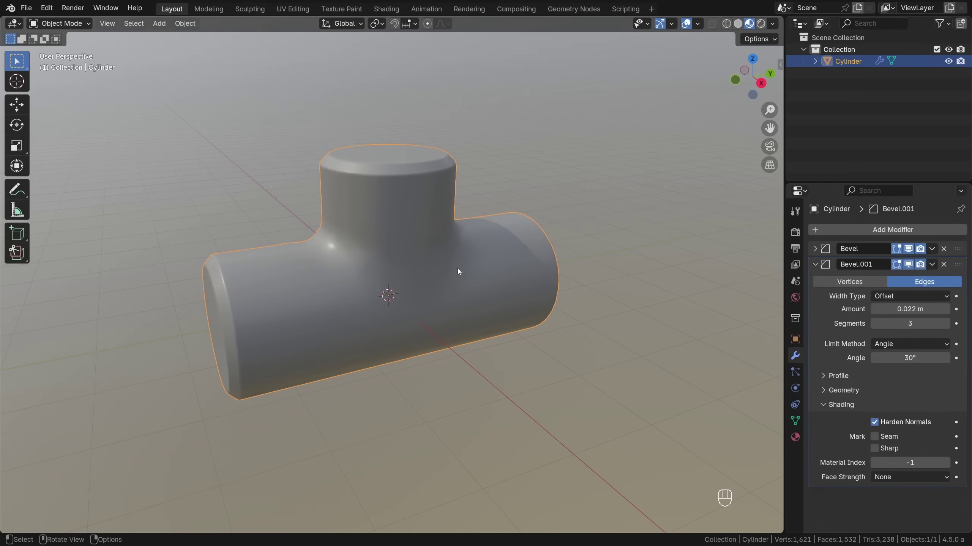
# Select the junction face ring and grow it two steps outward
pyautogui.press('Tab')
pyautogui.press('3')
pyautogui.keyDown('alt'); pyautogui.click(377, 273); pyautogui.keyUp('alt')
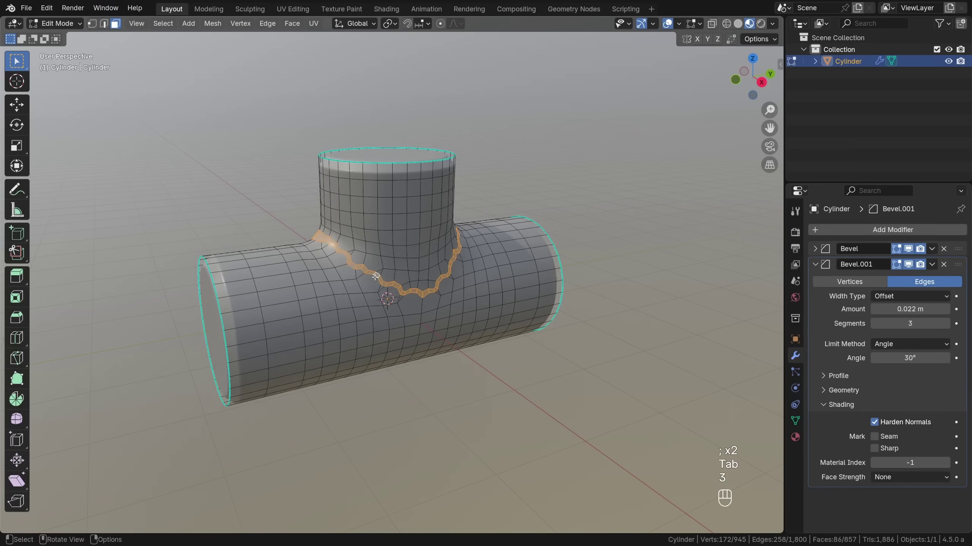
pyautogui.moveTo(412, 288); pyautogui.dragTo(407, 280, button='middle')
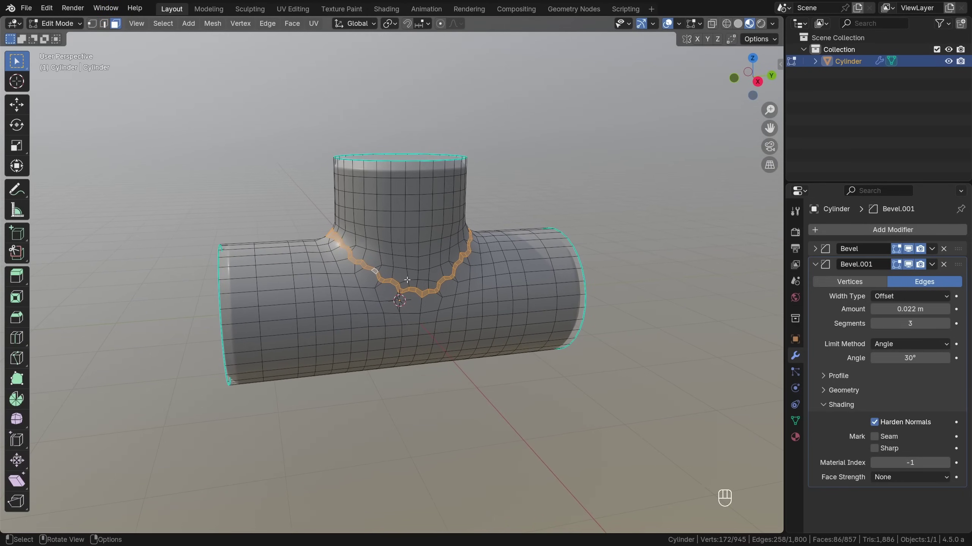
pyautogui.press('ctrl+KP_Add')
pyautogui.press('ctrl+KP_Add')
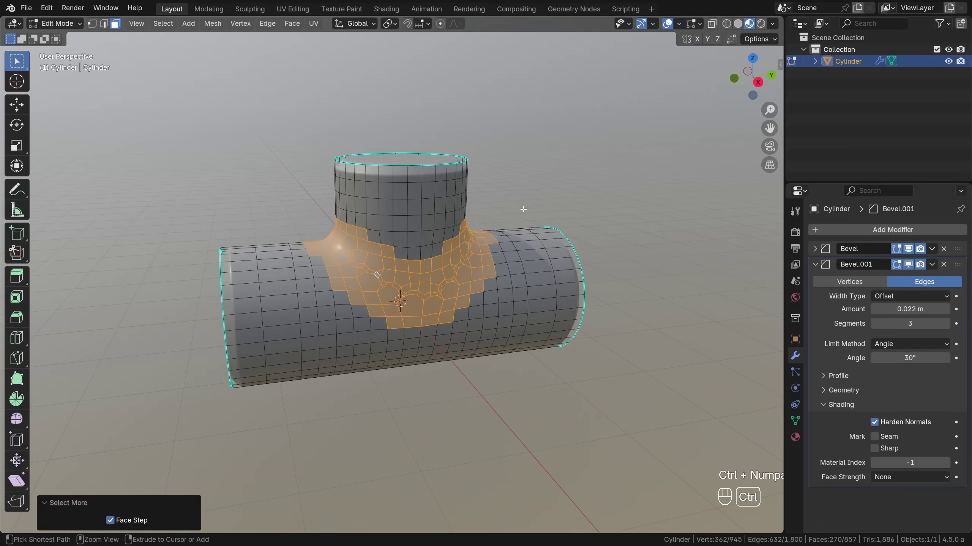
pyautogui.press('ctrl+KP_Add')
pyautogui.press('ctrl+KP_Add')
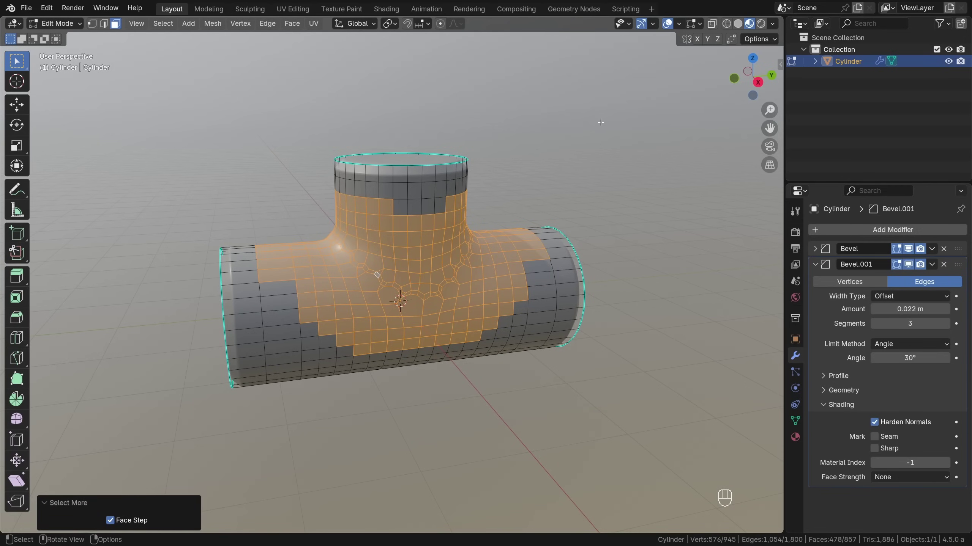
# Try a heavy 89-pass Smooth Vertices, then undo the overshoot and return to Object Mode
pyautogui.press('space')
pyautogui.write('smooth.ver')
pyautogui.click(678, 144)
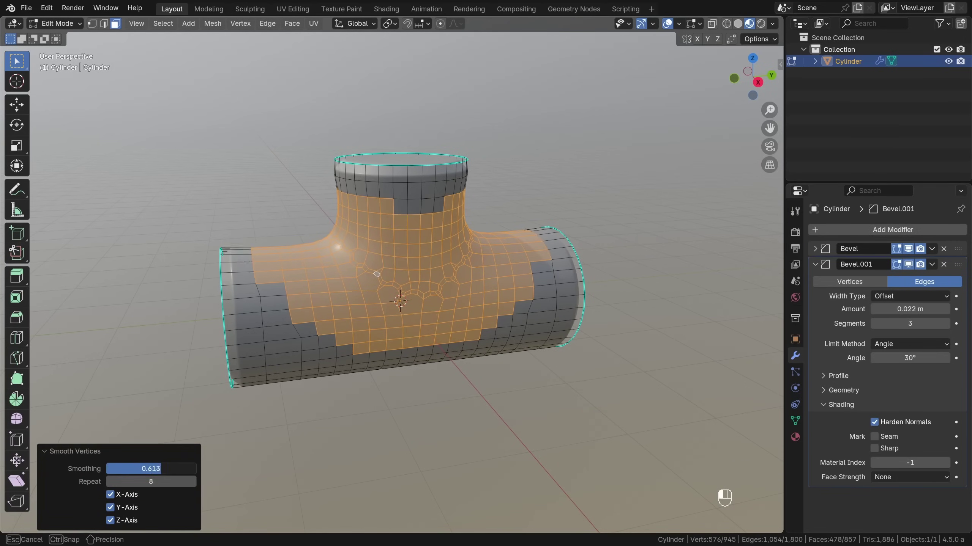
pyautogui.moveTo(150, 482)
pyautogui.mouseDown()
pyautogui.moveTo(190, 481)
pyautogui.moveTo(164, 481)
pyautogui.mouseUp()
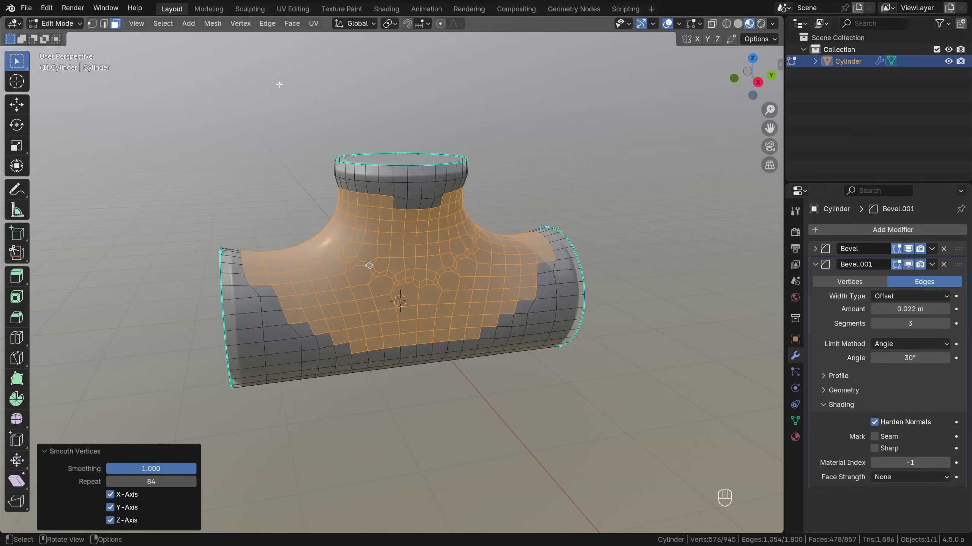
pyautogui.moveTo(410, 250)
pyautogui.keyDown('alt'); pyautogui.mouseDown(button='middle')
pyautogui.moveTo(437, 229)
pyautogui.moveTo(425, 239)
pyautogui.mouseUp(button='middle'); pyautogui.keyUp('alt')
pyautogui.moveTo(151, 481); pyautogui.dragTo(129, 482)
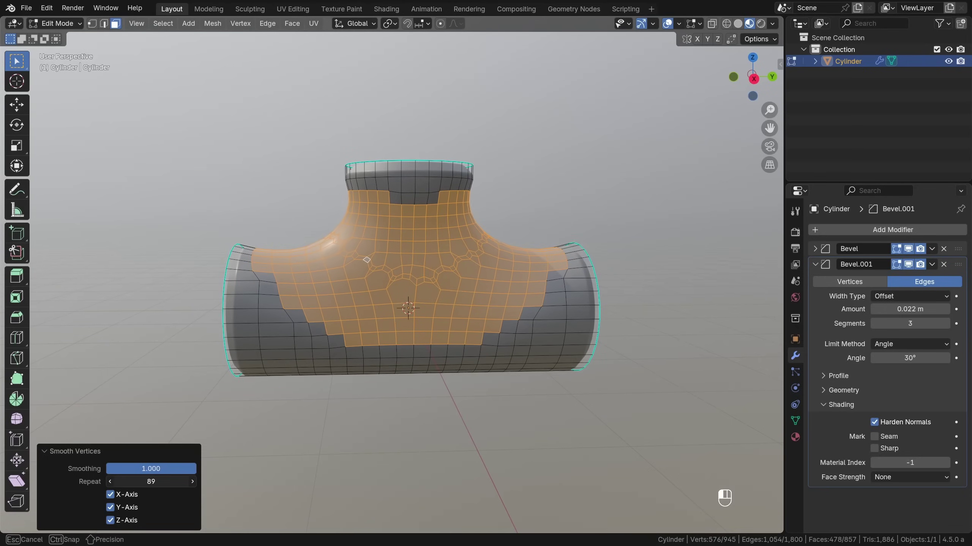
pyautogui.press('Tab')
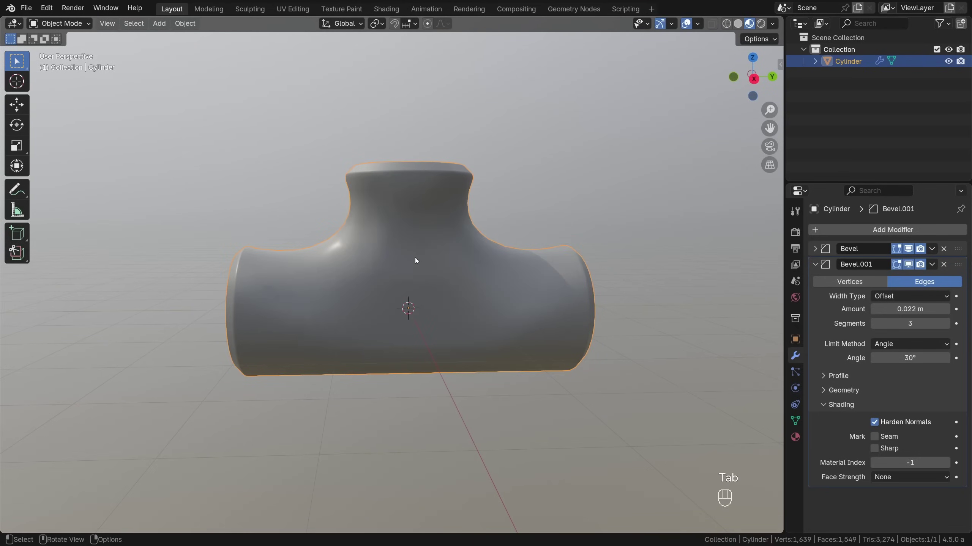
pyautogui.press('Tab')
pyautogui.hotkey('ctrl', 'z')
pyautogui.hotkey('ctrl', 'z')
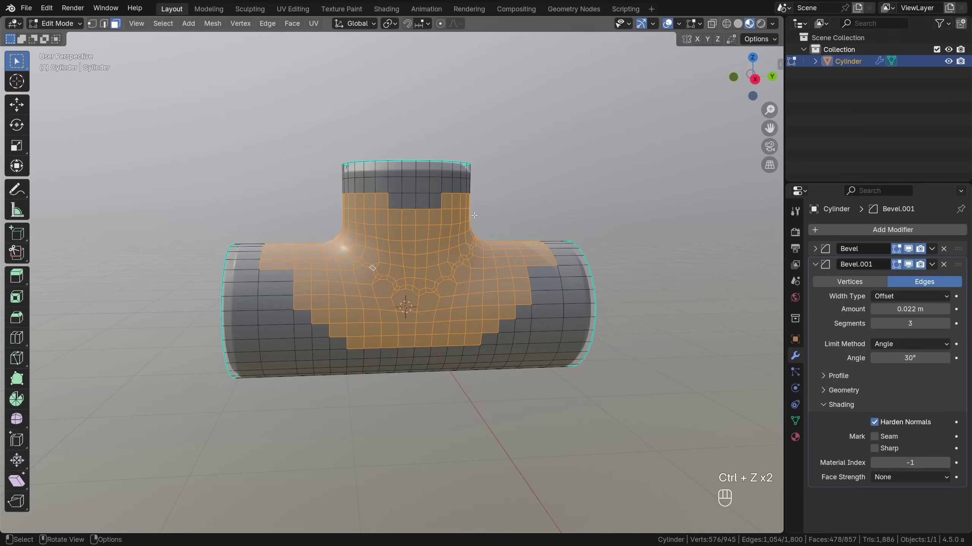
pyautogui.press('Tab')
pyautogui.moveTo(474, 216)
pyautogui.keyDown('ctrl'); pyautogui.keyDown('shift'); pyautogui.mouseDown(button='middle')
pyautogui.moveTo(485, 280)
pyautogui.moveTo(405, 265)
pyautogui.moveTo(423, 258)
pyautogui.mouseUp(button='middle'); pyautogui.keyUp('shift'); pyautogui.keyUp('ctrl')
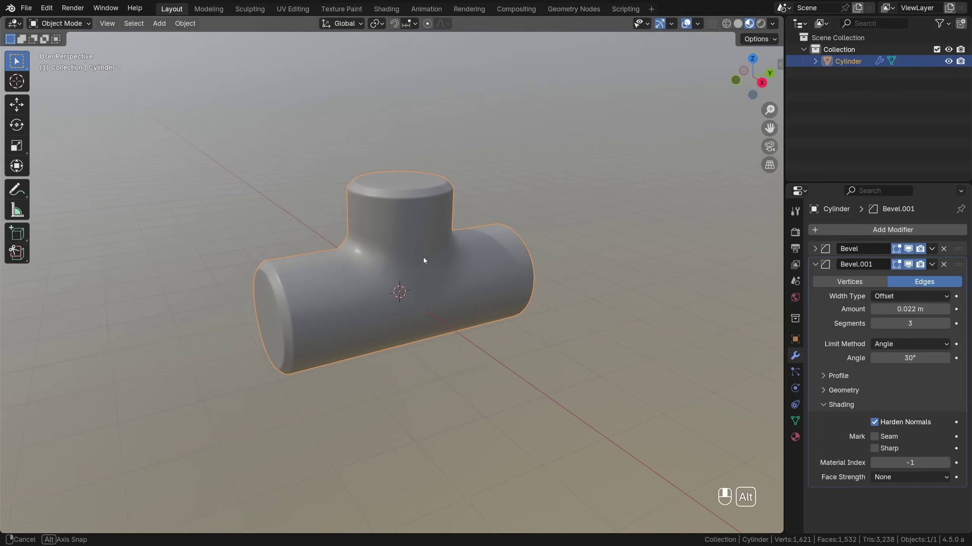
# Set the tee material's coat weight to 0.669 and coat roughness to 0.091
pyautogui.click(795, 436)
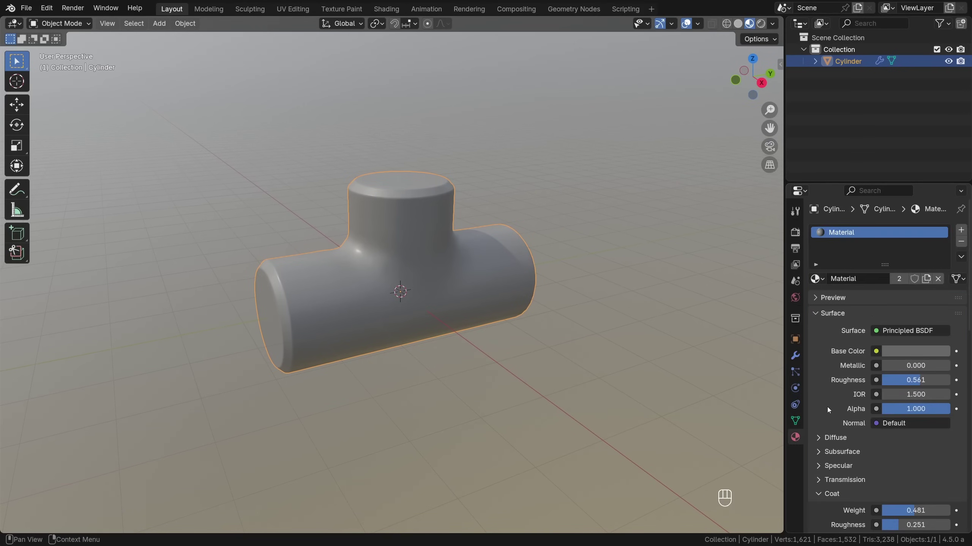
pyautogui.scroll(-5, 829, 402)
pyautogui.scroll(-2, 831, 396)
pyautogui.moveTo(915, 367)
pyautogui.mouseDown()
pyautogui.moveTo(942, 367)
pyautogui.moveTo(915, 382)
pyautogui.mouseUp()
pyautogui.moveTo(485, 281)
pyautogui.mouseDown(button='middle')
pyautogui.moveTo(425, 243)
pyautogui.moveTo(358, 236)
pyautogui.moveTo(338, 258)
pyautogui.moveTo(323, 233)
pyautogui.moveTo(292, 243)
pyautogui.moveTo(357, 263)
pyautogui.mouseUp(button='middle')
# Add a cylinder for the side branch, rotating and scaling it into place
pyautogui.press('g')
pyautogui.click(348, 208)
pyautogui.hotkey('shift', 'a')
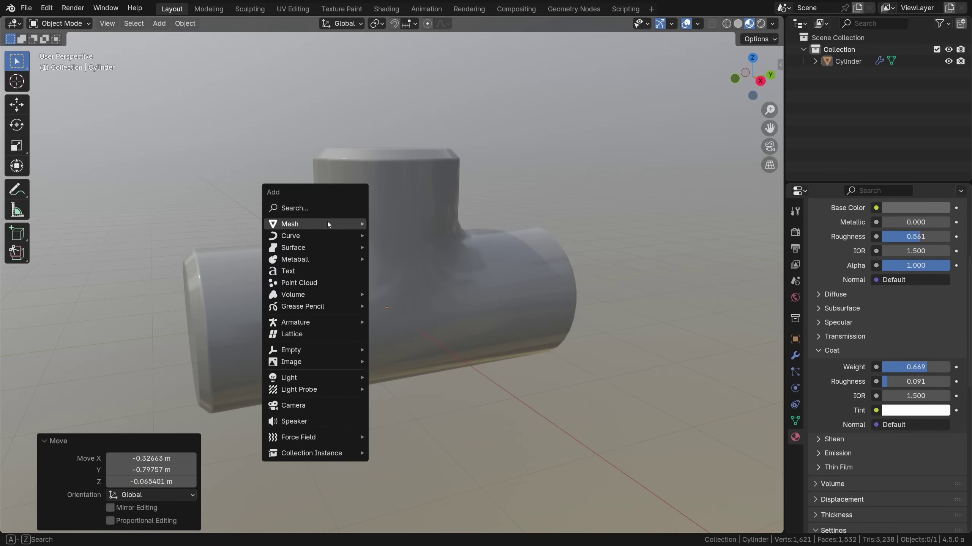
pyautogui.moveTo(290, 224)
pyautogui.click(403, 282)
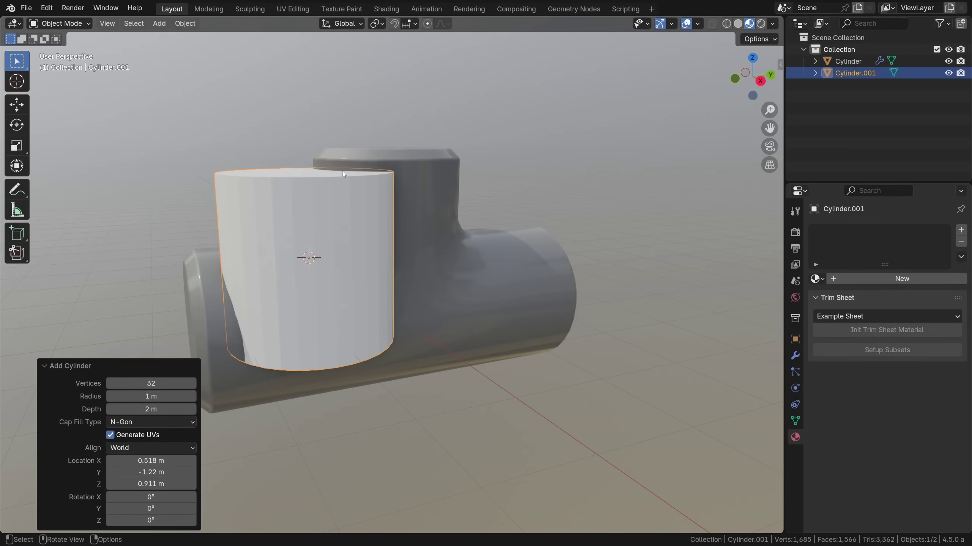
pyautogui.press('r')
pyautogui.press('r')
pyautogui.click(445, 202)
pyautogui.press('s')
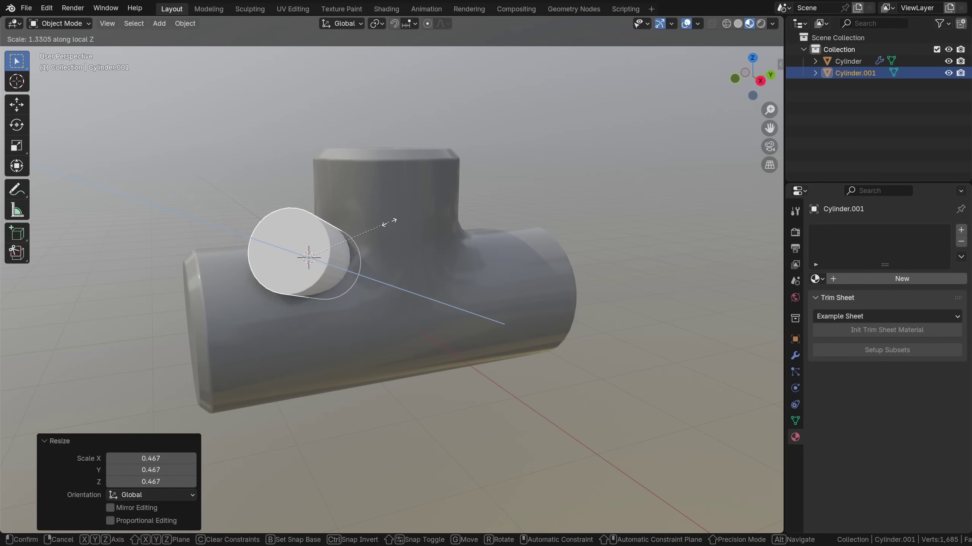
pyautogui.click(389, 221)
# Union the cylinder into the tee, moving the Boolean above both bevels
pyautogui.press('Tab')
pyautogui.scroll(2, 337, 205)
pyautogui.hotkey('ctrl', 'r')
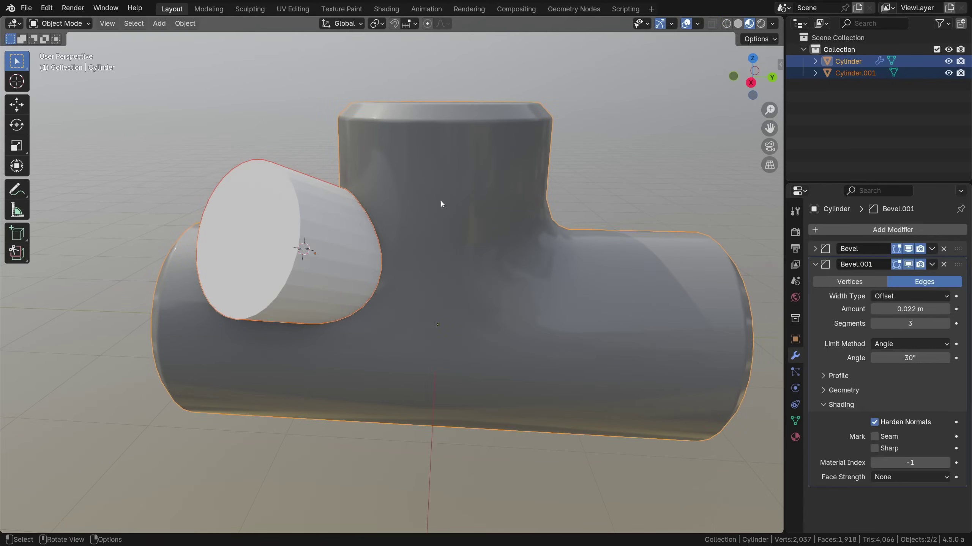
pyautogui.press('ctrl+KP_Add')
pyautogui.click(815, 264)
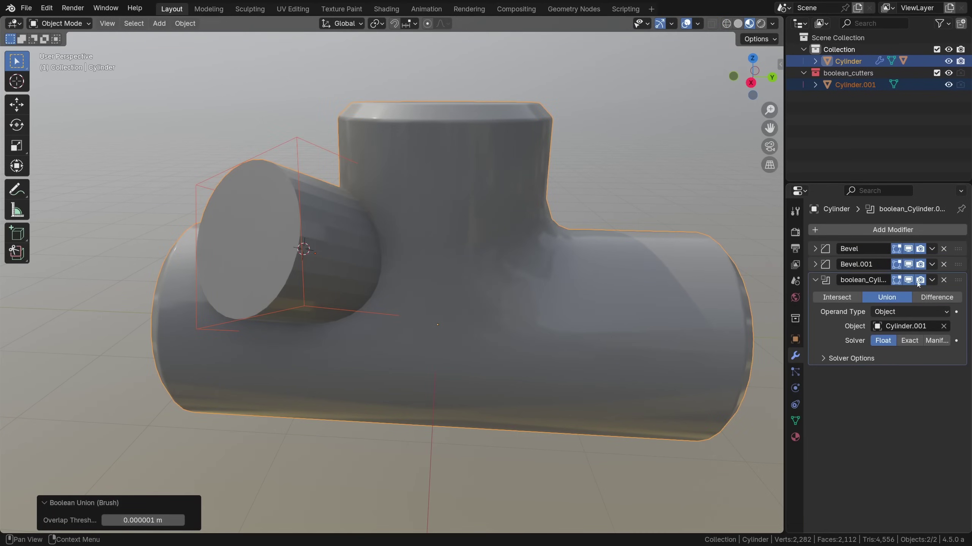
pyautogui.moveTo(958, 280); pyautogui.dragTo(958, 249)
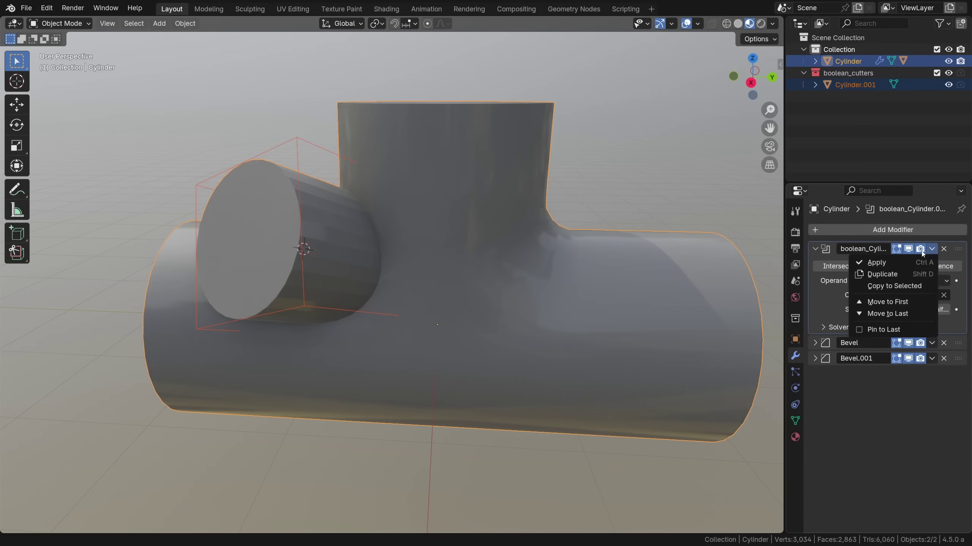
# Shade the branch smooth, apply the union, and delete the cutter cylinder
pyautogui.rightClick(269, 179)
pyautogui.click(308, 145)
pyautogui.click(449, 162)
pyautogui.click(876, 262)
pyautogui.click(304, 190)
pyautogui.press('x')
pyautogui.click(304, 150)
pyautogui.click(424, 273)
pyautogui.press('Tab')
# Trace an edge path along the slanted branch seam
pyautogui.moveTo(381, 249)
pyautogui.mouseDown(button='middle')
pyautogui.moveTo(259, 312)
pyautogui.moveTo(273, 251)
pyautogui.mouseUp(button='middle')
pyautogui.keyDown('ctrl'); pyautogui.click(372, 259); pyautogui.keyUp('ctrl')
pyautogui.scroll(4, 273, 251)
pyautogui.keyDown('ctrl'); pyautogui.click(289, 266); pyautogui.keyUp('ctrl')
pyautogui.hotkey('ctrl', 'z')
pyautogui.scroll(3, 291, 264)
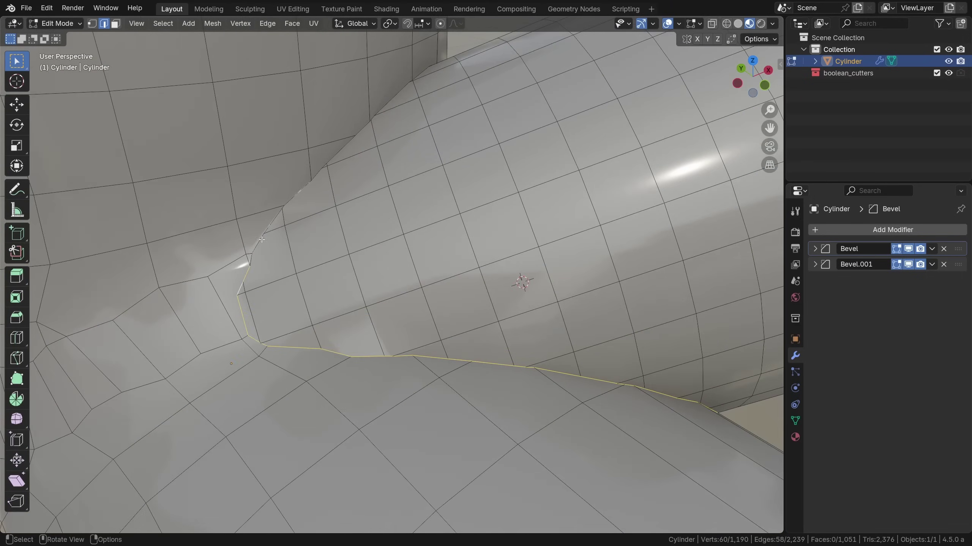
pyautogui.moveTo(270, 254)
pyautogui.mouseDown(button='middle')
pyautogui.moveTo(385, 330)
pyautogui.moveTo(412, 212)
pyautogui.mouseUp(button='middle')
pyautogui.keyDown('ctrl'); pyautogui.click(326, 296); pyautogui.keyUp('ctrl')
pyautogui.scroll(-8, 384, 329)
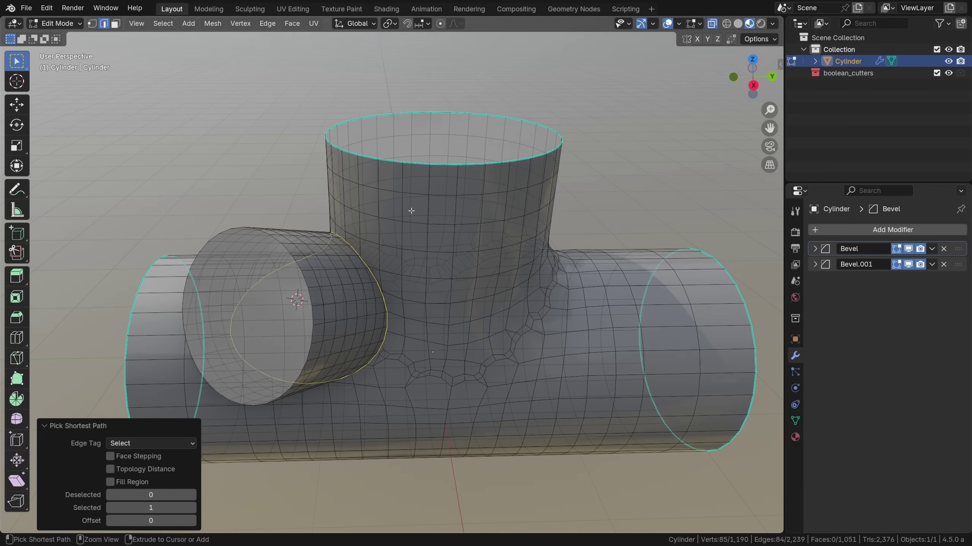
# Bevel the seam edges with 3 segments and smooth the grown area around it
pyautogui.hotkey('ctrl', 'b')
pyautogui.scroll(2, 428, 215)
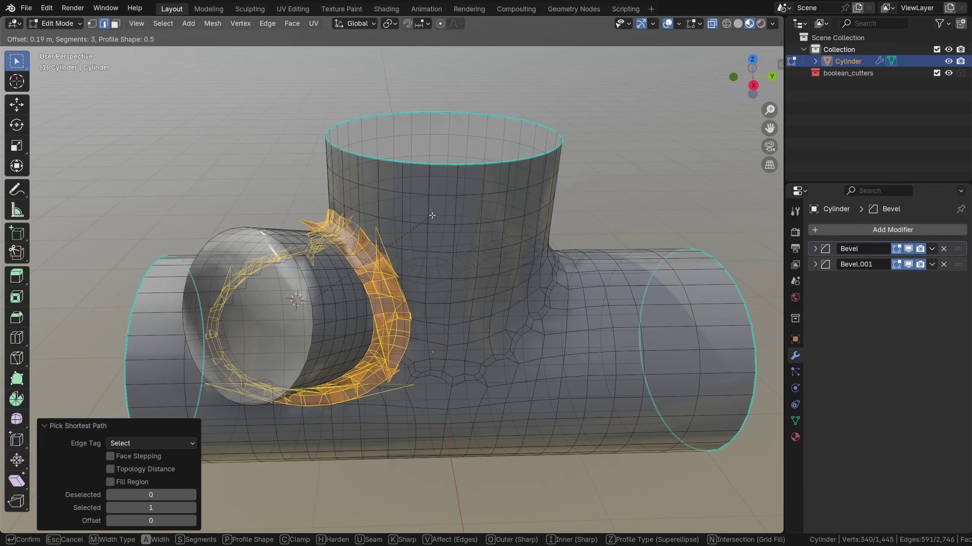
pyautogui.click(394, 262)
pyautogui.moveTo(395, 262)
pyautogui.keyDown('shift'); pyautogui.mouseDown(button='middle')
pyautogui.moveTo(448, 263)
pyautogui.moveTo(567, 122)
pyautogui.mouseUp(button='middle'); pyautogui.keyUp('shift')
pyautogui.press('ctrl+KP_Add')
pyautogui.hotkey('ctrl', 'e')
pyautogui.press('Escape')
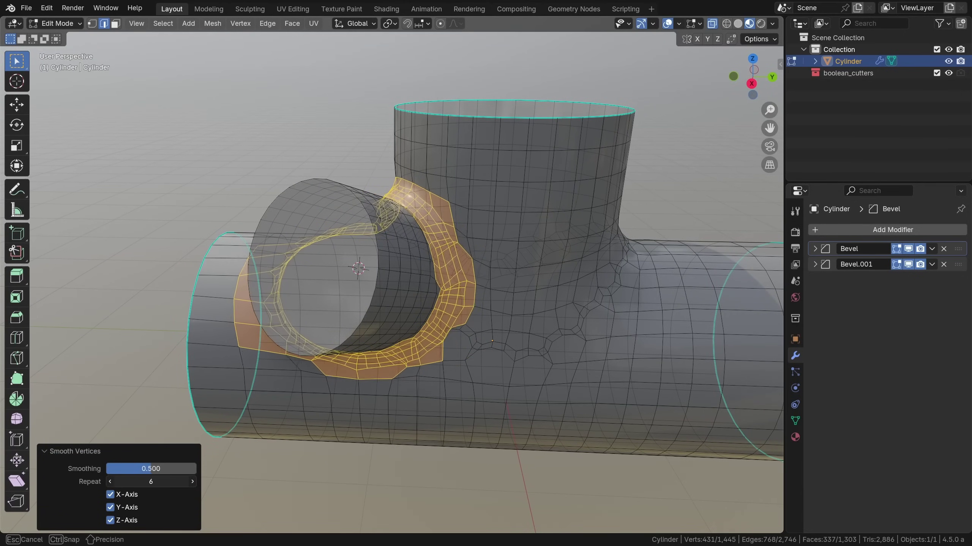
pyautogui.moveTo(455, 266)
pyautogui.mouseDown(button='middle')
pyautogui.moveTo(383, 308)
pyautogui.moveTo(408, 289)
pyautogui.moveTo(402, 267)
pyautogui.moveTo(432, 269)
pyautogui.moveTo(116, 59)
pyautogui.mouseUp(button='middle')
pyautogui.press('Tab')
pyautogui.press('Tab')
pyautogui.press('Tab')
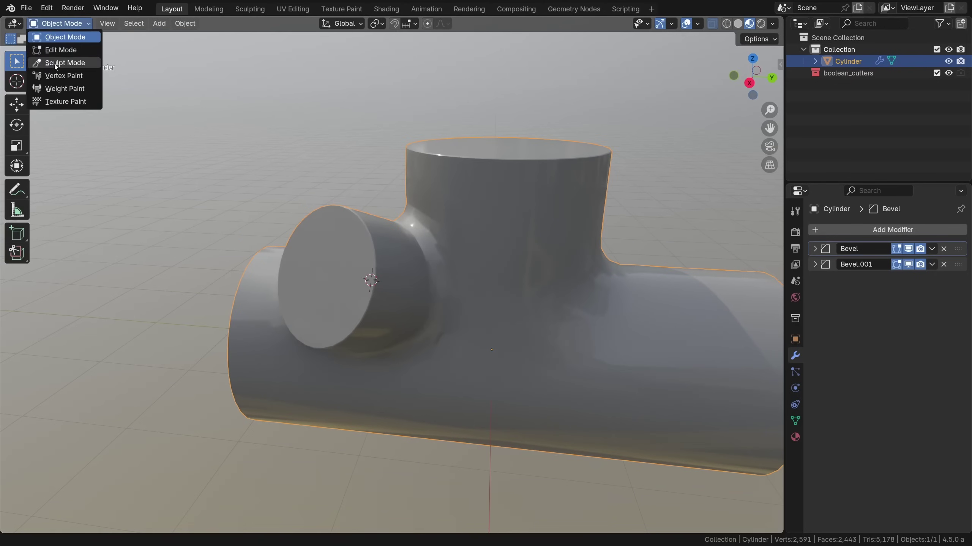
# Switch the tee into Sculpt Mode, then back to Object Mode
pyautogui.click(55, 64)
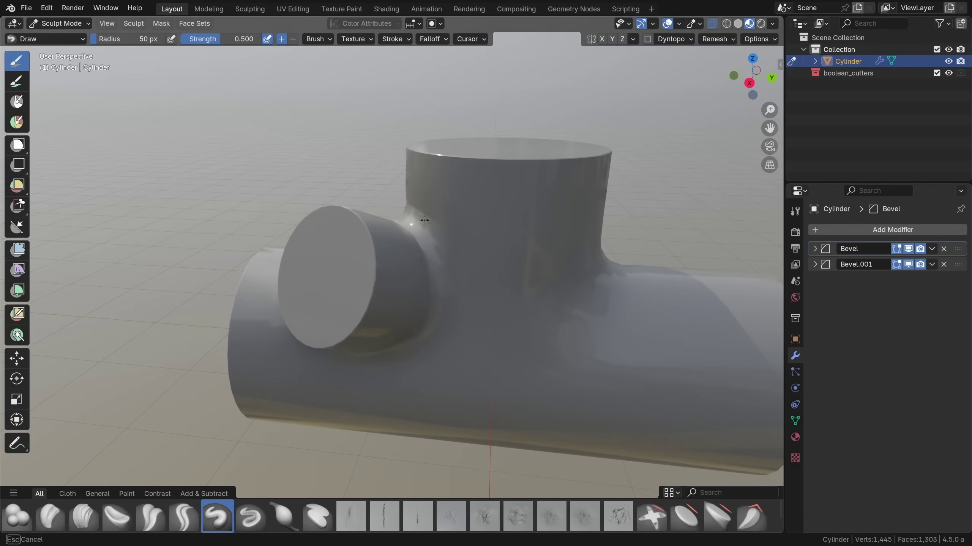
pyautogui.moveTo(436, 230); pyautogui.dragTo(341, 220, button='middle')
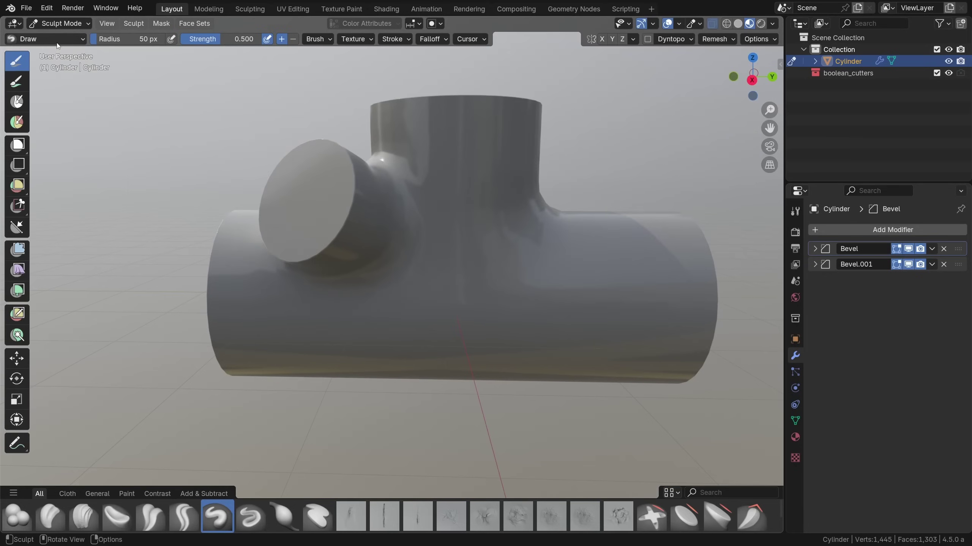
pyautogui.click(61, 23)
pyautogui.click(55, 38)
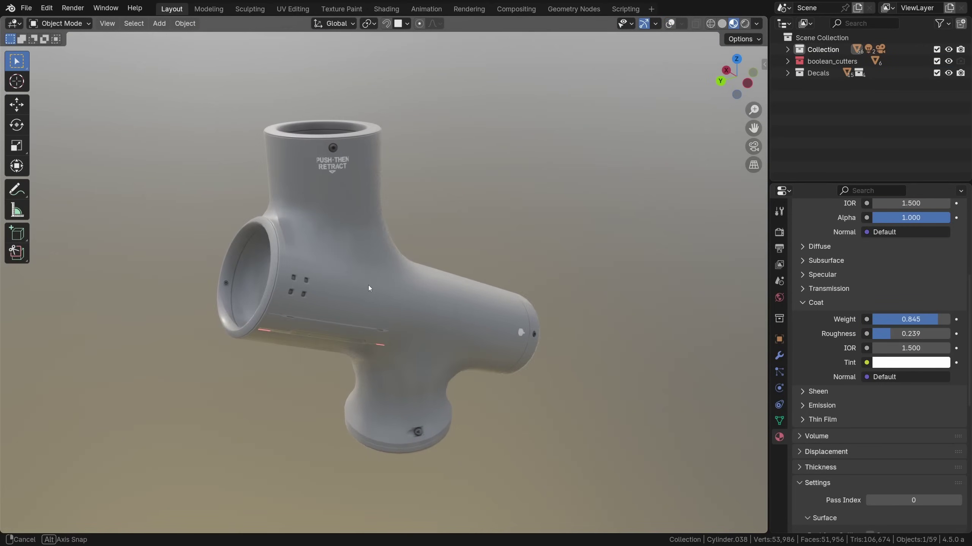
pyautogui.click(670, 23)
pyautogui.moveTo(395, 282)
pyautogui.mouseDown(button='middle')
pyautogui.moveTo(399, 305)
pyautogui.moveTo(414, 306)
pyautogui.moveTo(387, 308)
pyautogui.mouseUp(button='middle')
pyautogui.hotkey('alt', 'a')
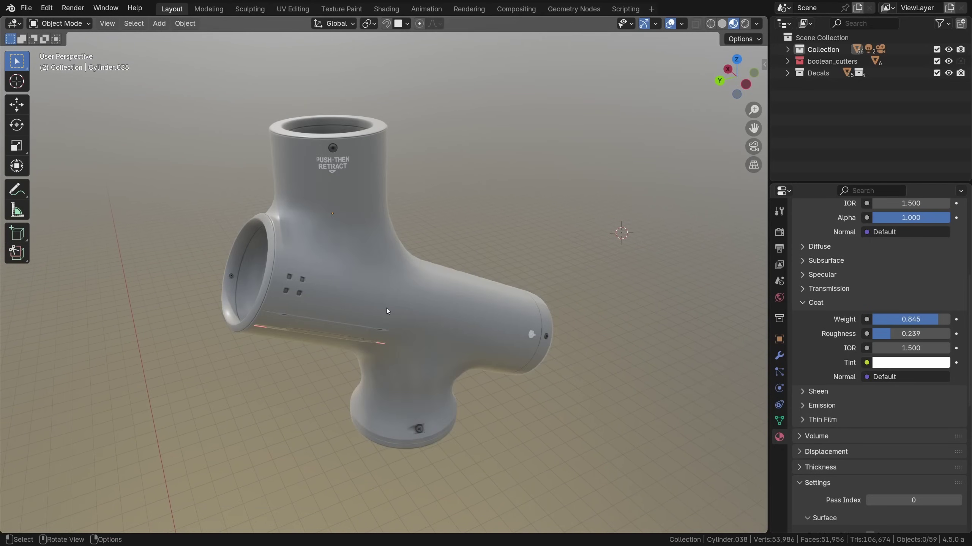